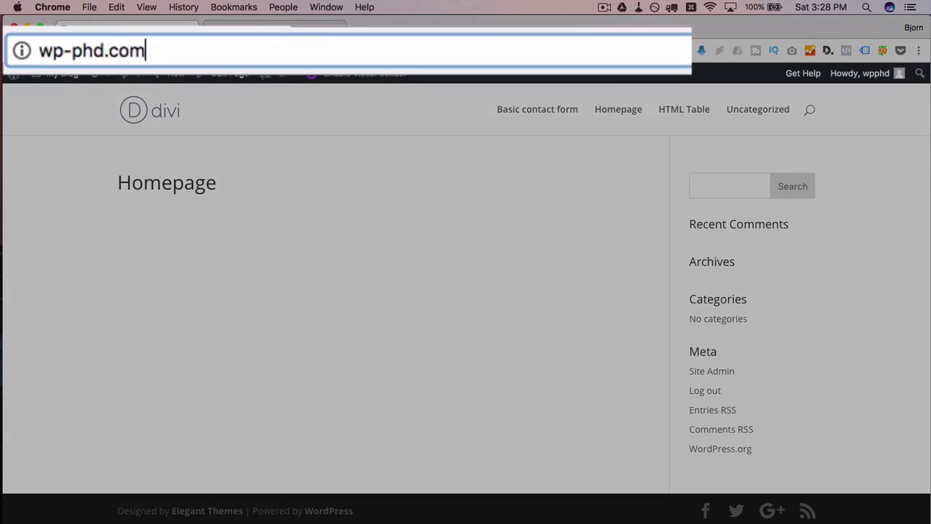
Load wp-phd.com/members in Chrome to confirm no page exists there yet
{"action": "type", "text": "/members"}
{"action": "key", "text": "Return"}
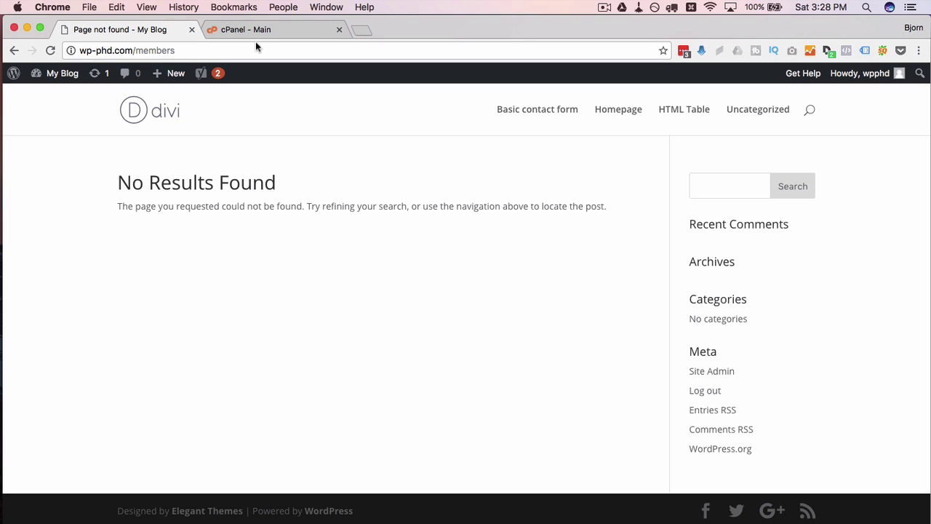
Create the MySQL database wpphd_members13r2323r from cPanel's MySQL Databases page
{"action": "left_click", "coordinate": [291, 31]}
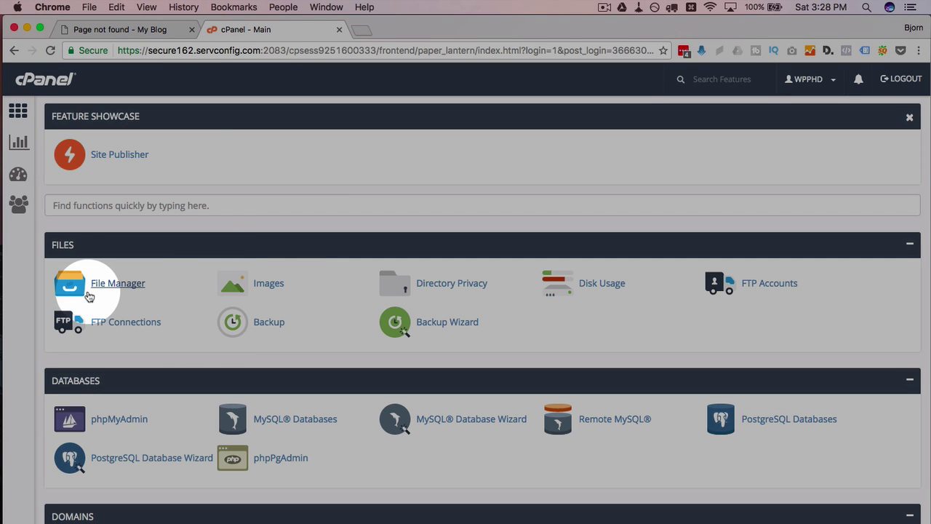
{"action": "scroll", "coordinate": [187, 347], "scroll_direction": "down", "scroll_amount": 3}
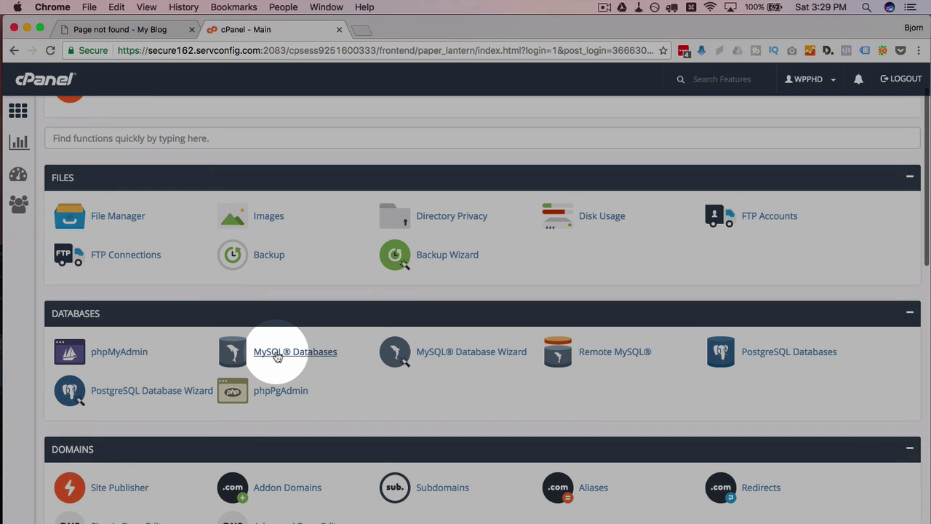
{"action": "left_click", "coordinate": [277, 355]}
{"action": "left_click", "coordinate": [160, 276]}
{"action": "type", "text": "members"}
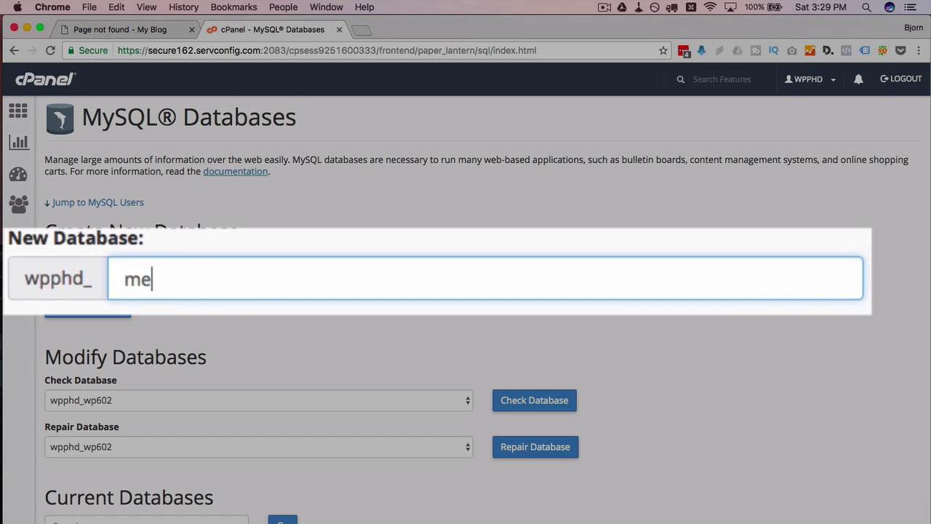
{"action": "type", "text": "13r2323r"}
{"action": "left_click", "coordinate": [65, 317]}
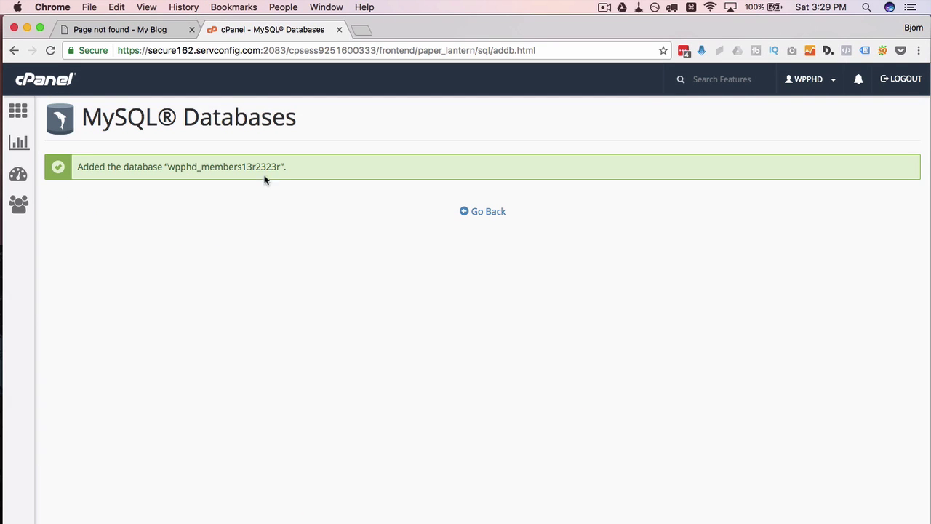
Start a Sublime Text note with 'db name: wpphd_members13r2323r' plus empty 'db username:' and 'password:' lines
{"action": "left_click_drag", "start_coordinate": [169, 168], "coordinate": [282, 167]}
{"action": "key", "text": "super+c"}
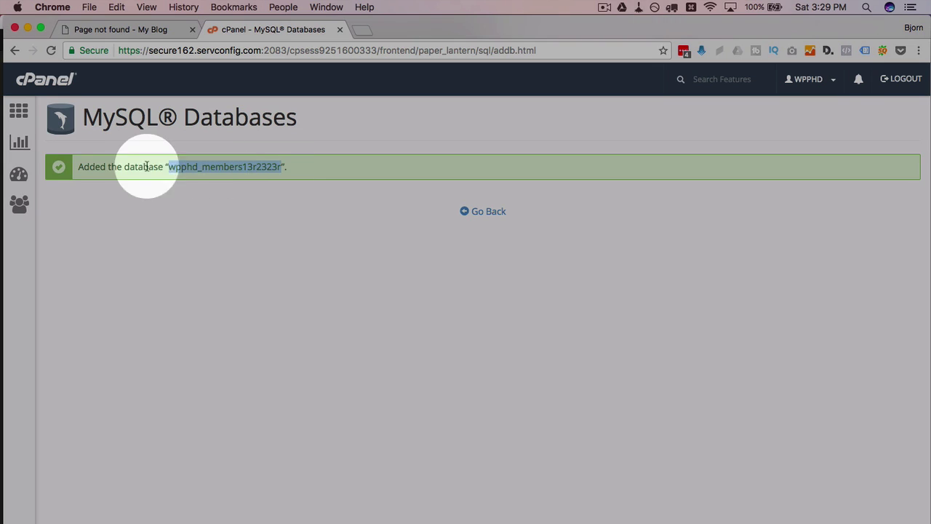
{"action": "key", "text": "super+Tab"}
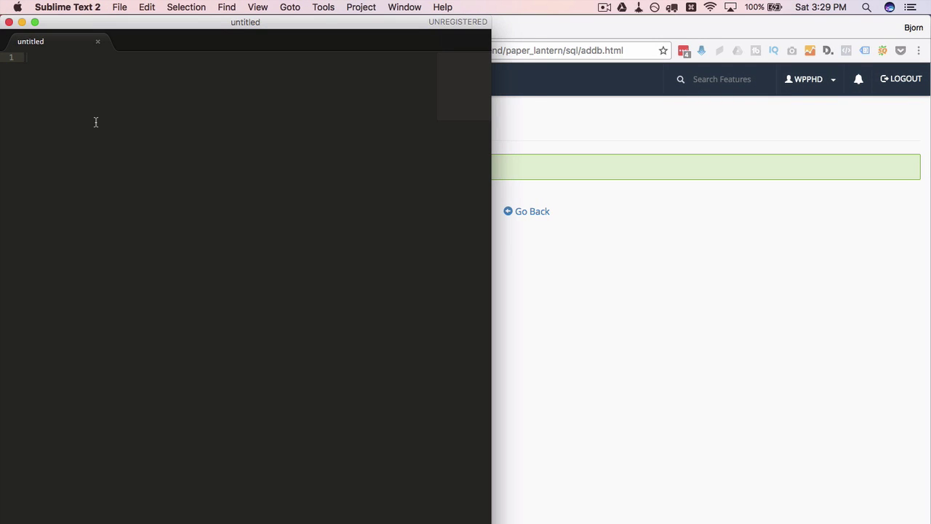
{"action": "type", "text": "db nam"}
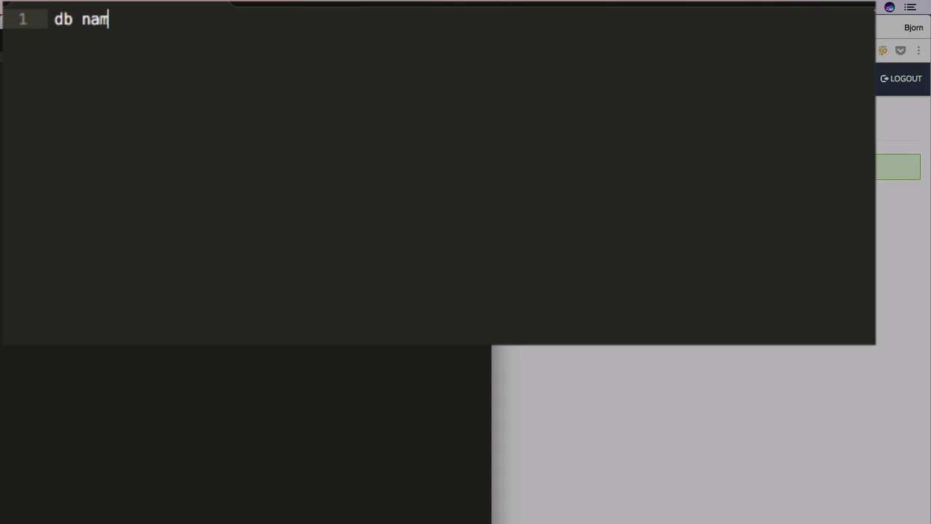
{"action": "type", "text": "e:"}
{"action": "key", "text": "super+v"}
{"action": "key", "text": "Return"}
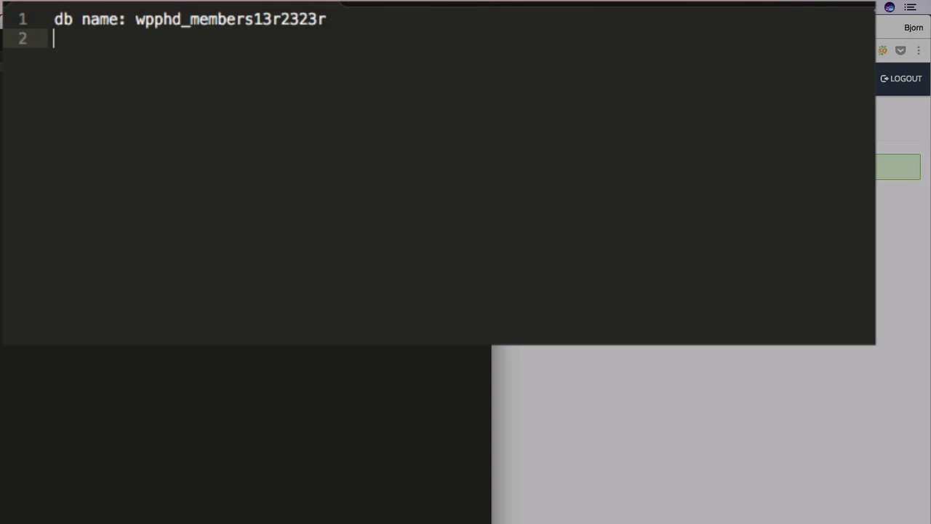
{"action": "type", "text": "db username:"}
{"action": "key", "text": "Return"}
{"action": "type", "text": "paswword:"}
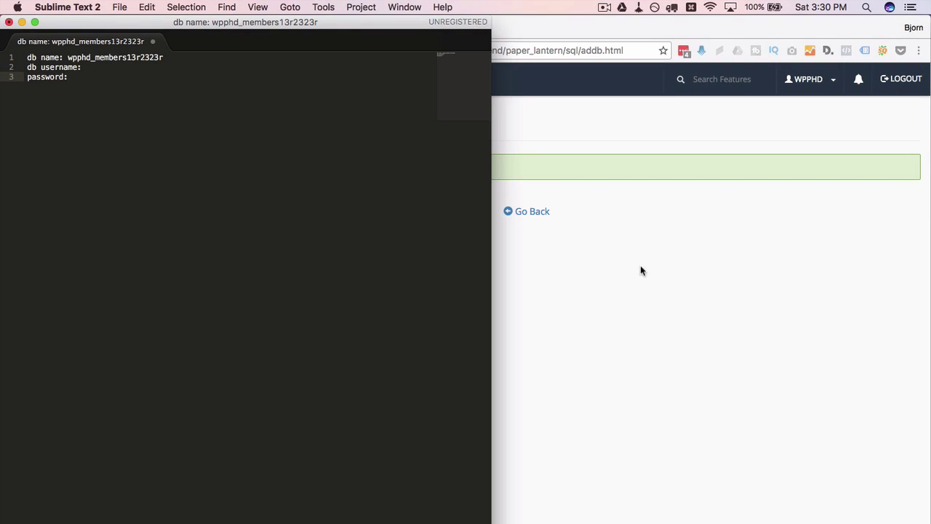
Return to MySQL Databases and enter mem32r23 as the new user's name
{"action": "left_click", "coordinate": [521, 211]}
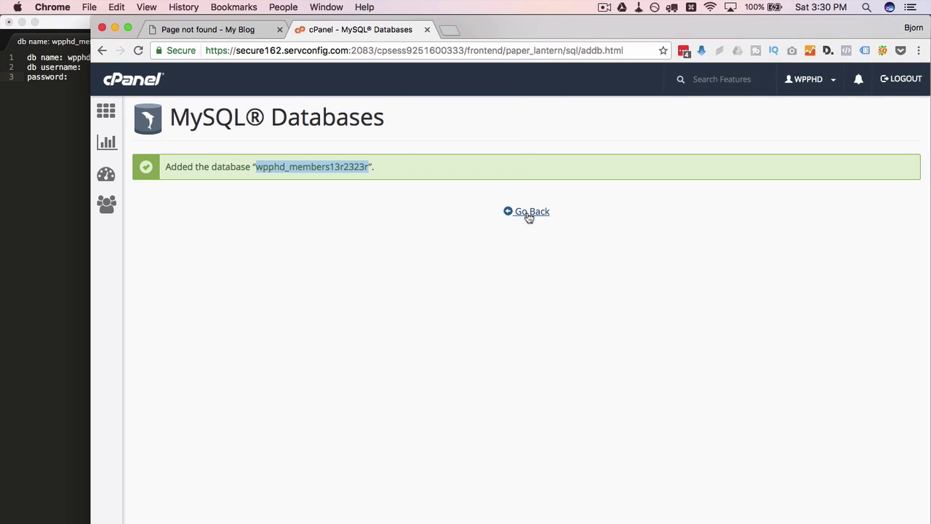
{"action": "left_click", "coordinate": [529, 212]}
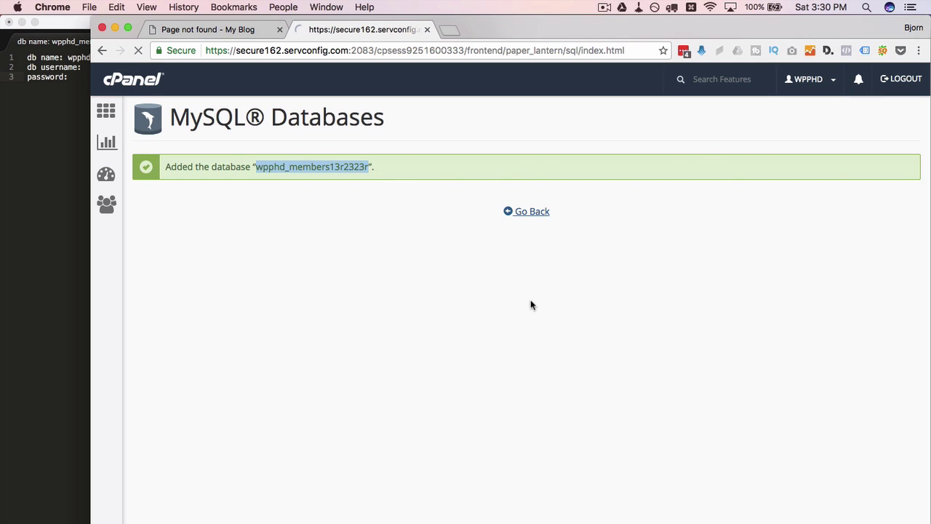
{"action": "scroll", "coordinate": [353, 364], "scroll_direction": "down", "scroll_amount": 10}
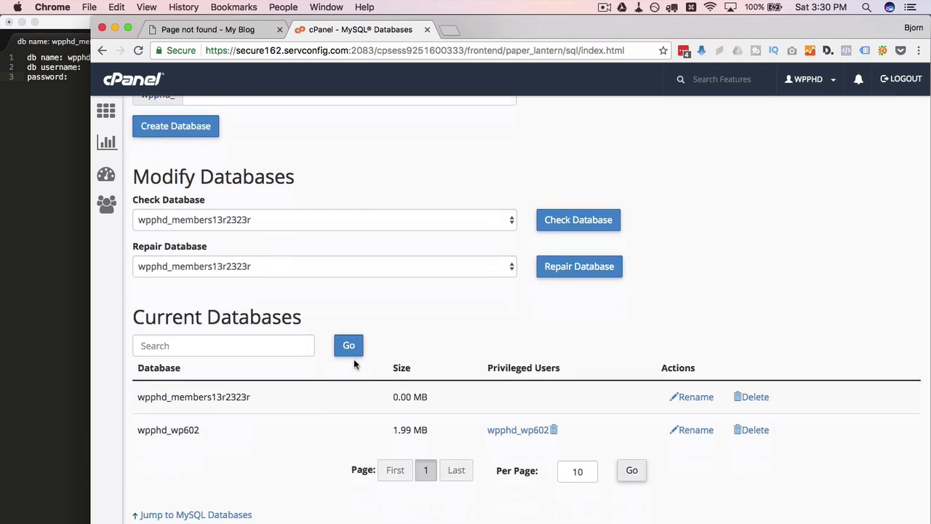
{"action": "scroll", "coordinate": [354, 364], "scroll_direction": "down", "scroll_amount": 2}
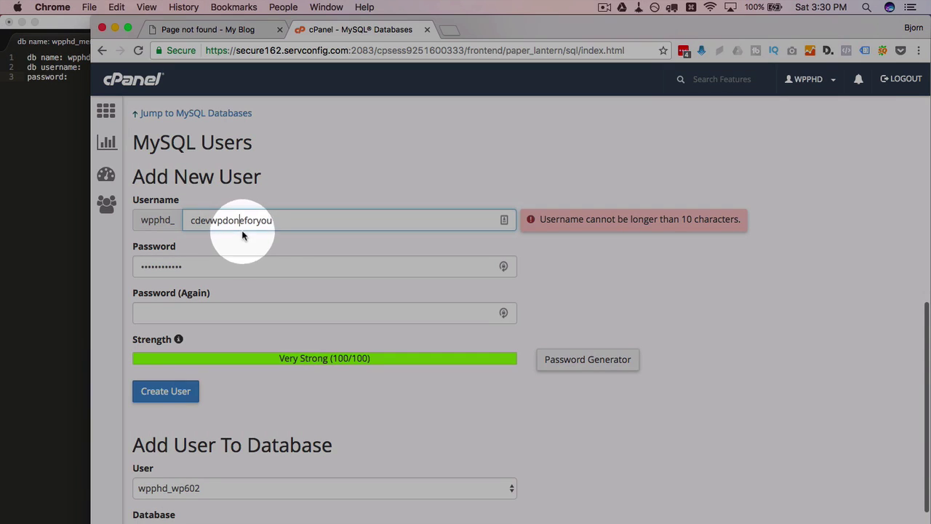
{"action": "double_click", "coordinate": [243, 222]}
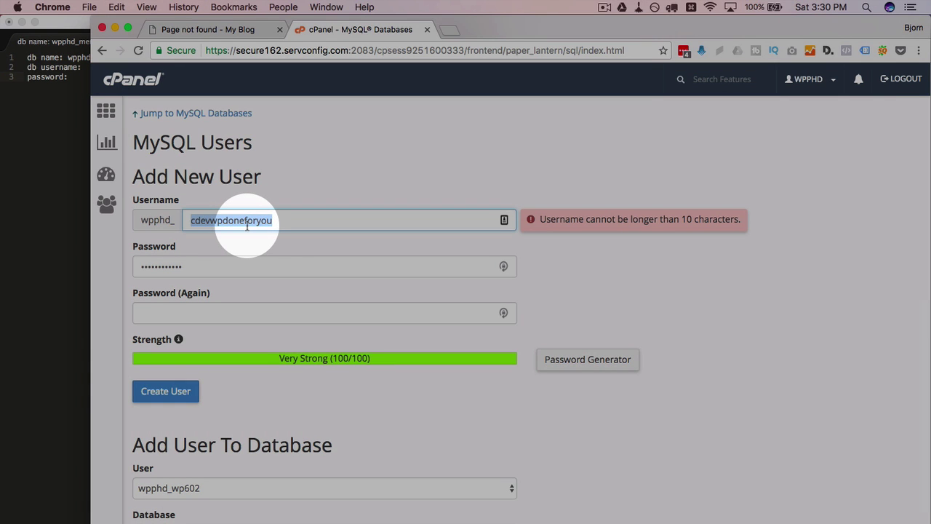
{"action": "type", "text": "mem"}
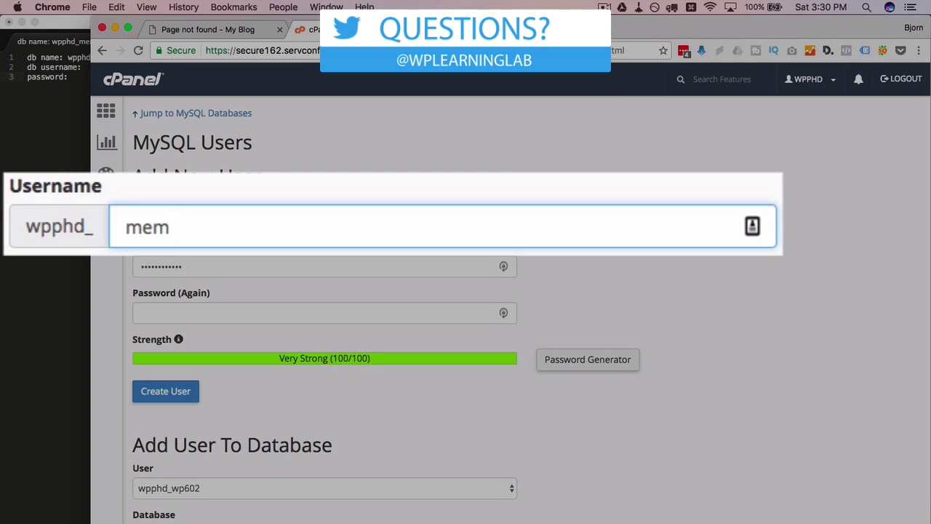
{"action": "type", "text": "32r23"}
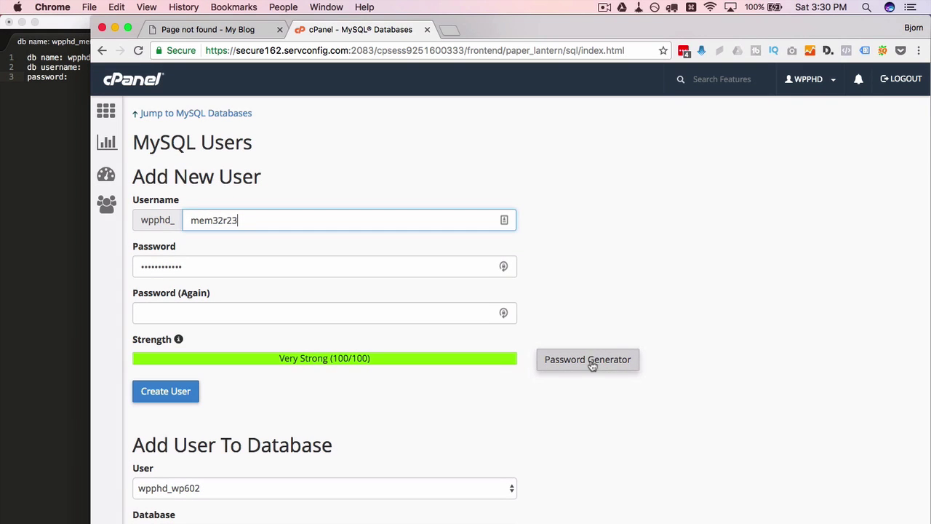
Generate a very strong password, copy it, and apply it to the new user
{"action": "left_click", "coordinate": [611, 360]}
{"action": "left_click", "coordinate": [489, 286]}
{"action": "left_click", "coordinate": [473, 306]}
{"action": "left_click", "coordinate": [475, 306]}
{"action": "left_click", "coordinate": [474, 306]}
{"action": "left_click", "coordinate": [474, 306]}
{"action": "left_click", "coordinate": [474, 306]}
{"action": "left_click", "coordinate": [474, 306]}
{"action": "left_click", "coordinate": [474, 306]}
{"action": "left_click", "coordinate": [475, 306]}
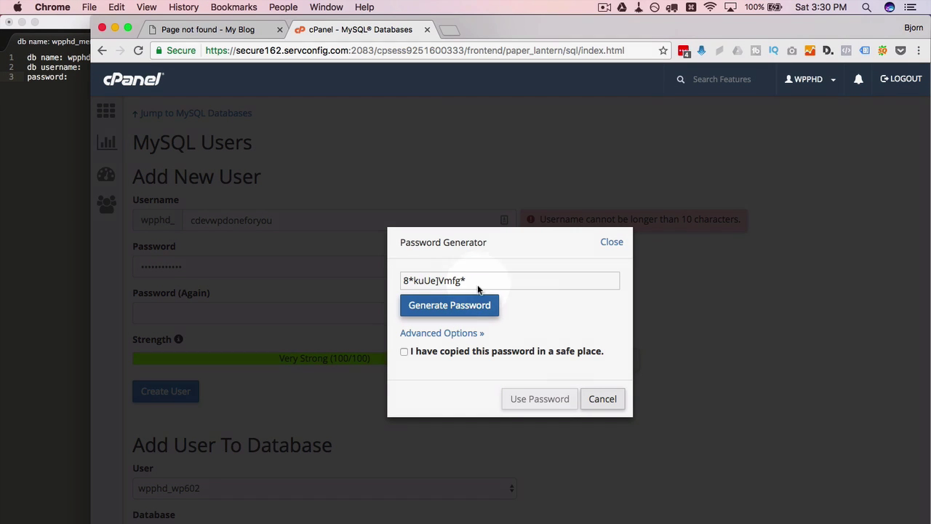
{"action": "left_click_drag", "start_coordinate": [478, 283], "coordinate": [403, 281]}
{"action": "key", "text": "super+c"}
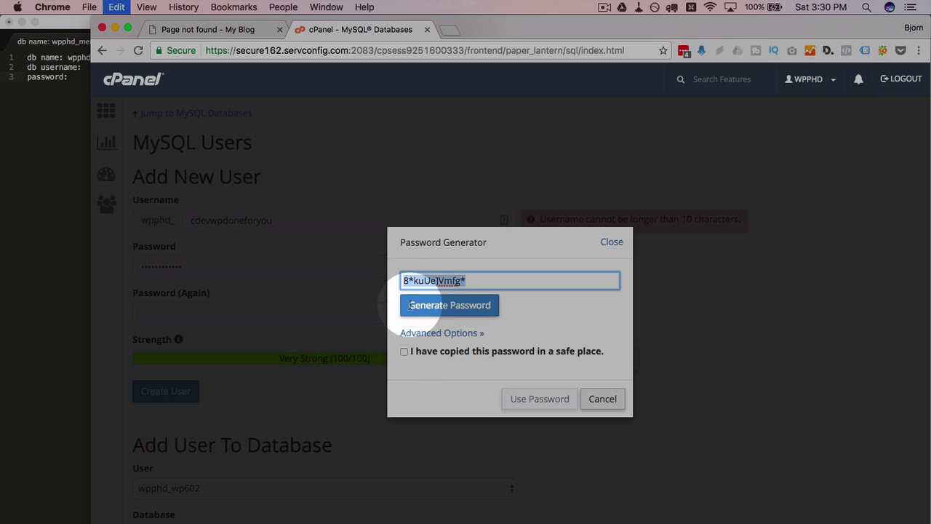
{"action": "left_click", "coordinate": [404, 352]}
{"action": "left_click", "coordinate": [535, 401]}
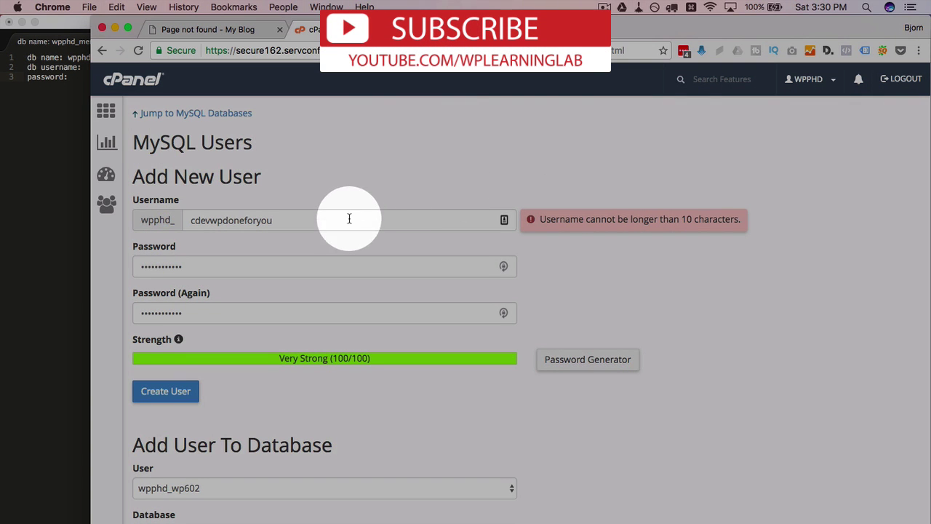
Correct the username to mem23r32, refill both password fields, and create the user
{"action": "left_click", "coordinate": [349, 219]}
{"action": "double_click", "coordinate": [245, 221]}
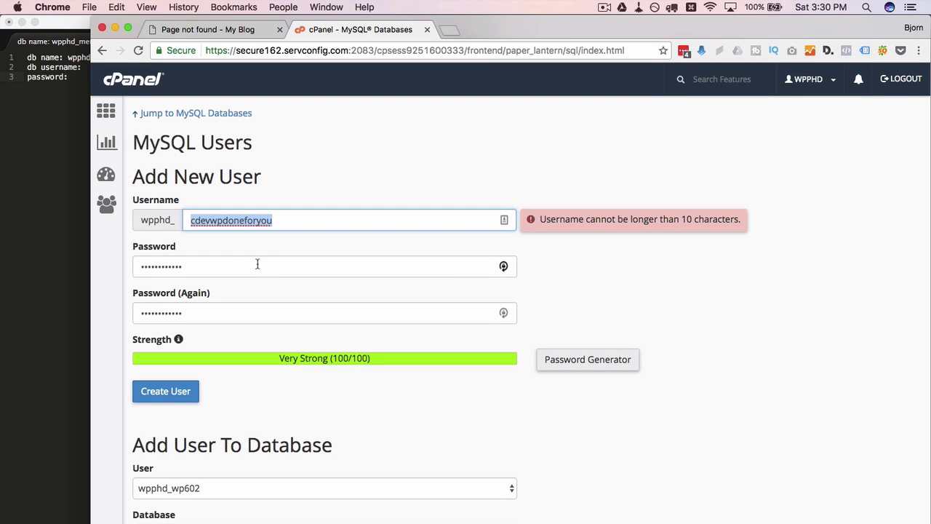
{"action": "type", "text": "membe23r"}
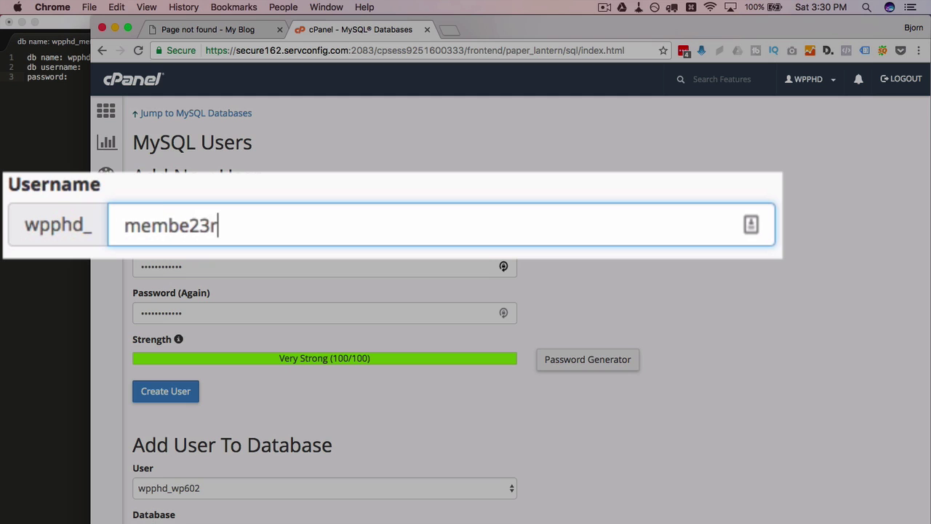
{"action": "key", "text": "BackSpace"}
{"action": "key", "text": "BackSpace"}
{"action": "key", "text": "BackSpace"}
{"action": "key", "text": "BackSpace"}
{"action": "key", "text": "BackSpace"}
{"action": "type", "text": "23r32"}
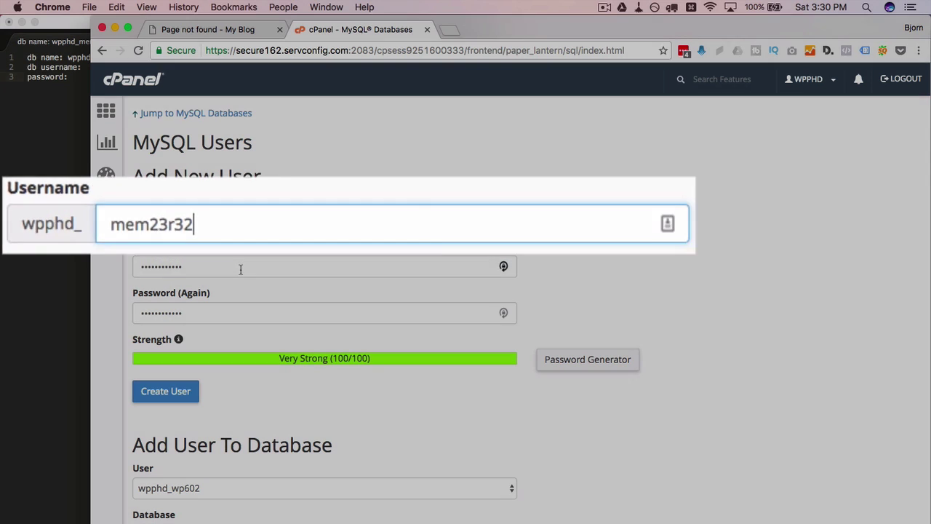
{"action": "double_click", "coordinate": [239, 268]}
{"action": "key", "text": "ctrl+v"}
{"action": "key", "text": "Tab"}
{"action": "key", "text": "ctrl+v"}
{"action": "left_click", "coordinate": [148, 391]}
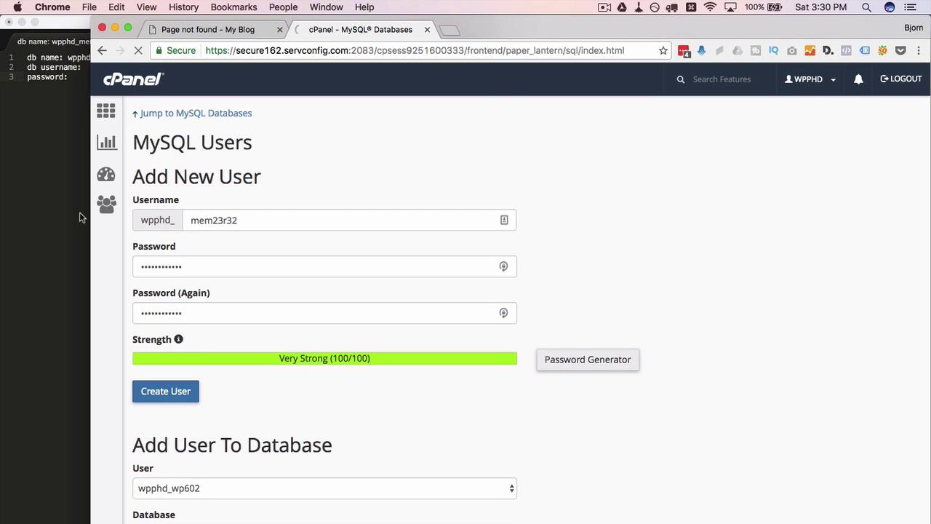
Paste the generated password onto the note's password line and decline the browser's save prompt
{"action": "left_click", "coordinate": [79, 212]}
{"action": "key", "text": "super+v"}
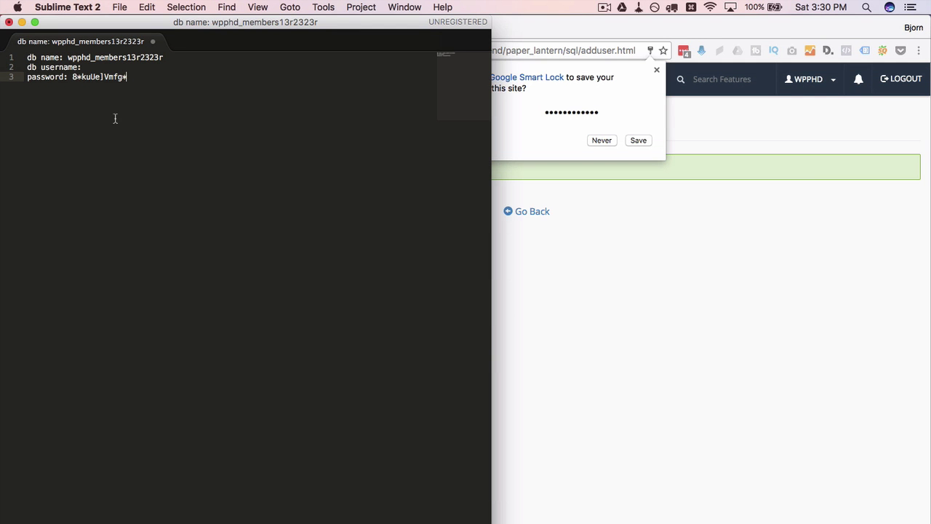
{"action": "left_click", "coordinate": [601, 142]}
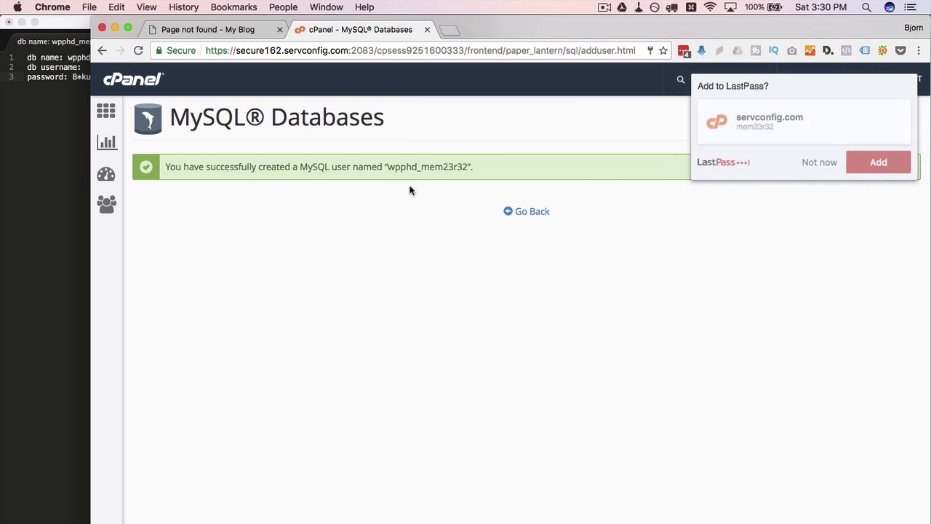
Copy wpphd_mem23r32 from cPanel's success message into the note's db username line
{"action": "left_click_drag", "start_coordinate": [389, 169], "coordinate": [468, 166]}
{"action": "left_click", "coordinate": [814, 163]}
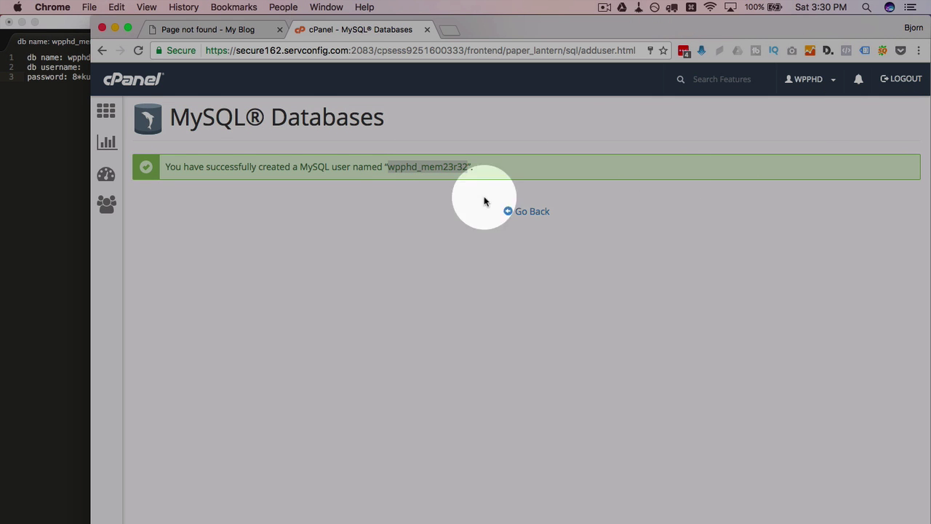
{"action": "left_click", "coordinate": [77, 83]}
{"action": "key", "text": "Up"}
{"action": "key", "text": "super+v"}
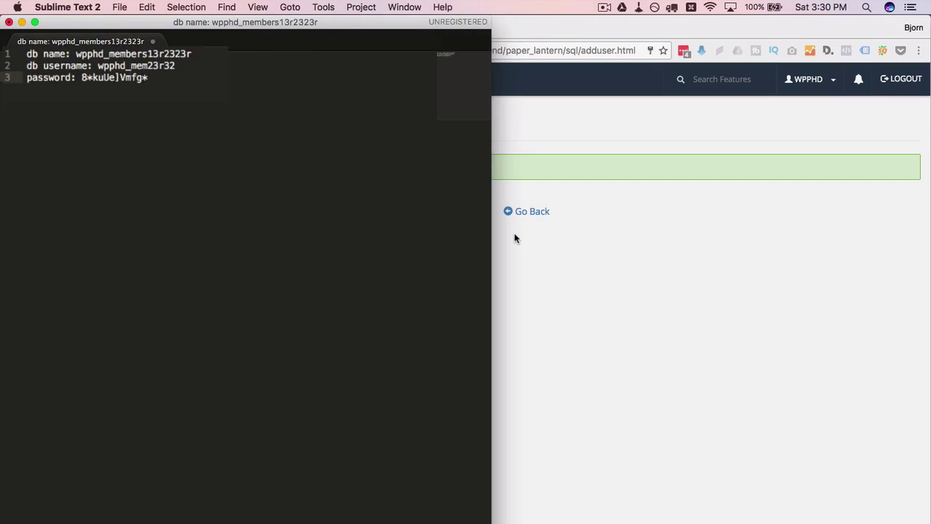
{"action": "left_click", "coordinate": [518, 229]}
{"action": "left_click", "coordinate": [528, 213]}
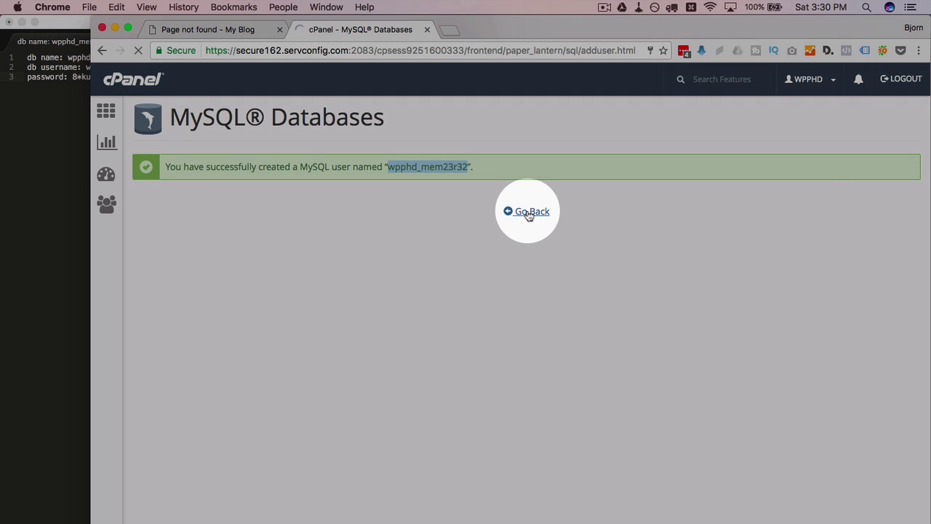
Add wpphd_mem23r32 to wpphd_members13r2323r with ALL PRIVILEGES
{"action": "scroll", "coordinate": [395, 357], "scroll_direction": "down", "scroll_amount": 7}
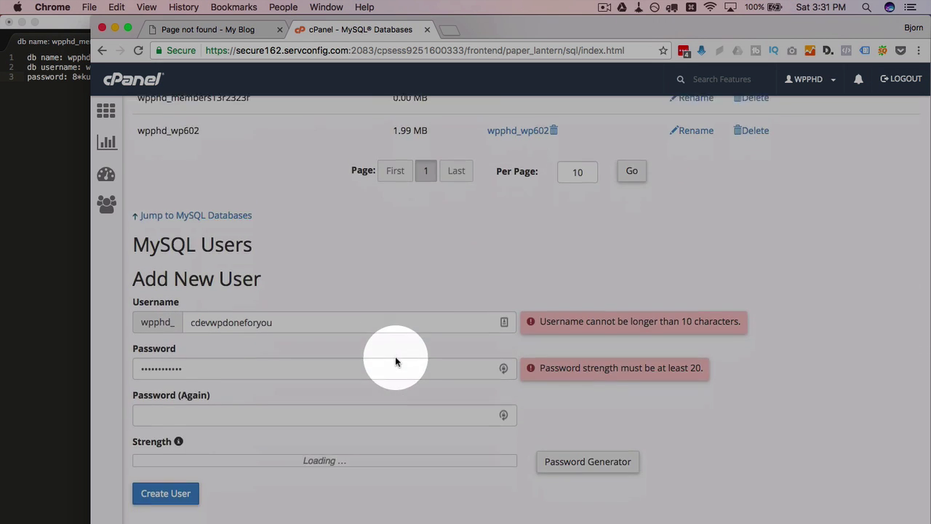
{"action": "scroll", "coordinate": [395, 362], "scroll_direction": "down", "scroll_amount": 4}
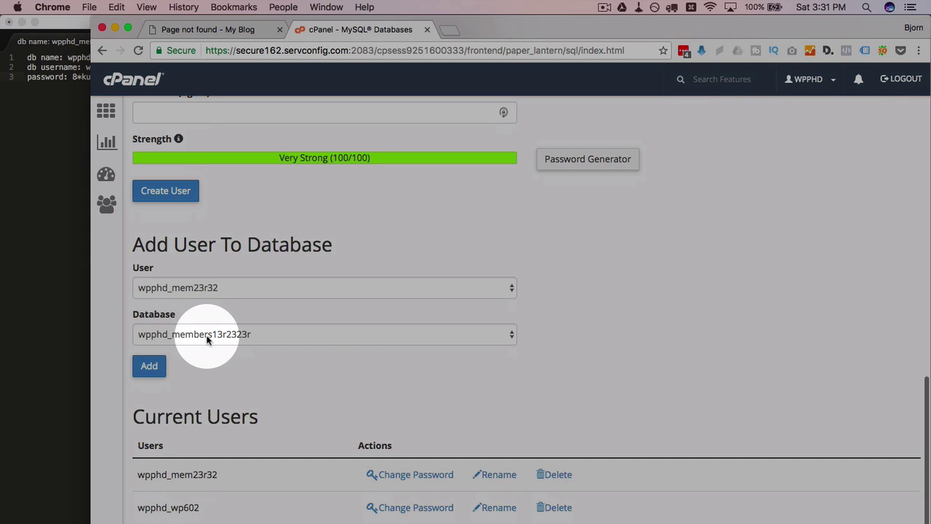
{"action": "scroll", "coordinate": [206, 338], "scroll_direction": "down", "scroll_amount": 1}
{"action": "left_click", "coordinate": [150, 367]}
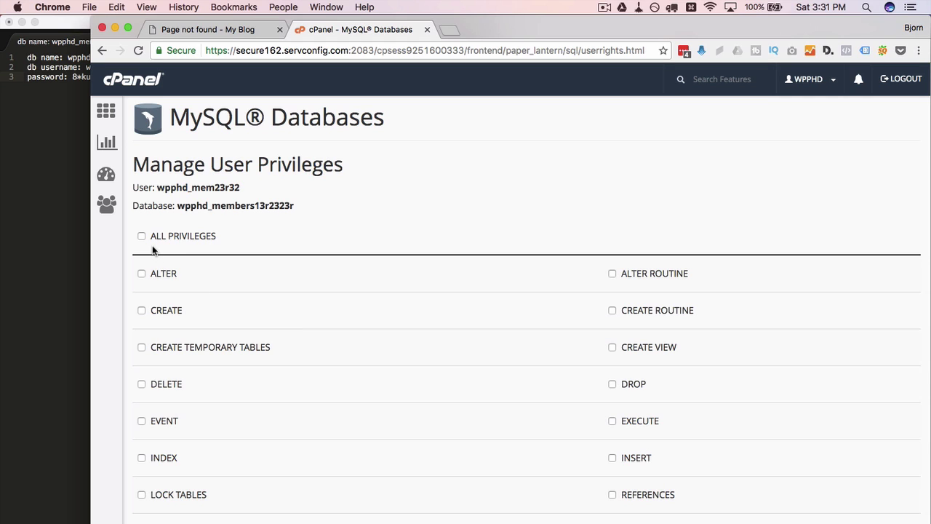
{"action": "scroll", "coordinate": [235, 216], "scroll_direction": "down", "scroll_amount": 2}
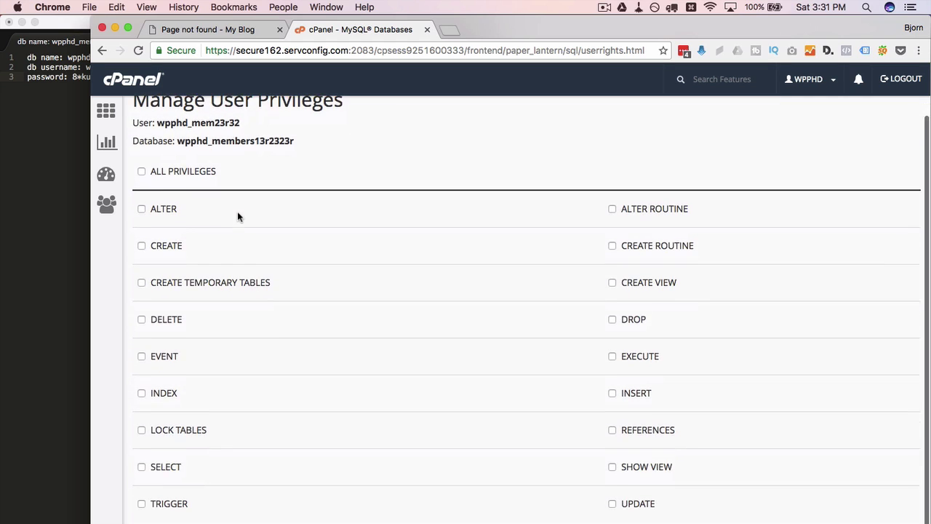
{"action": "left_click", "coordinate": [141, 172]}
{"action": "scroll", "coordinate": [312, 306], "scroll_direction": "down", "scroll_amount": 2}
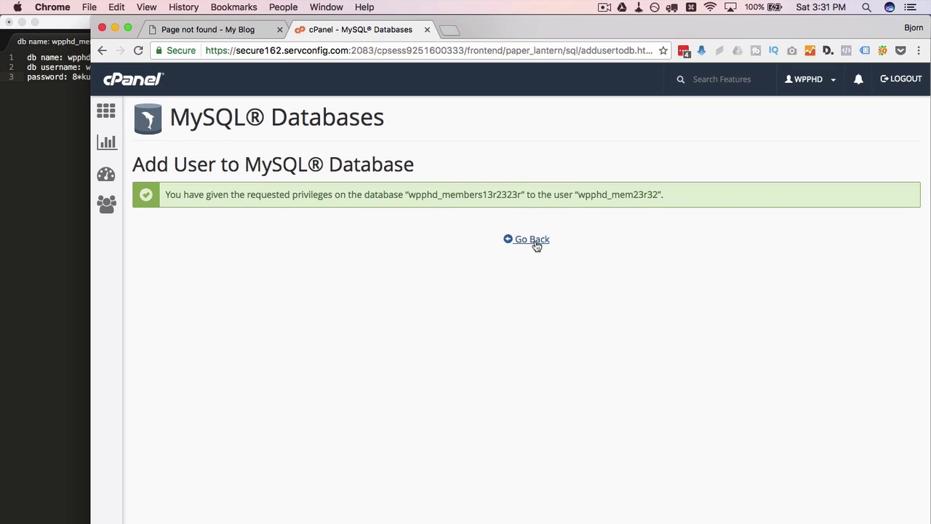
Copy the database and user names from the overview, check the note, and return to cPanel home
{"action": "left_click", "coordinate": [538, 249]}
{"action": "scroll", "coordinate": [536, 247], "scroll_direction": "down", "scroll_amount": 5}
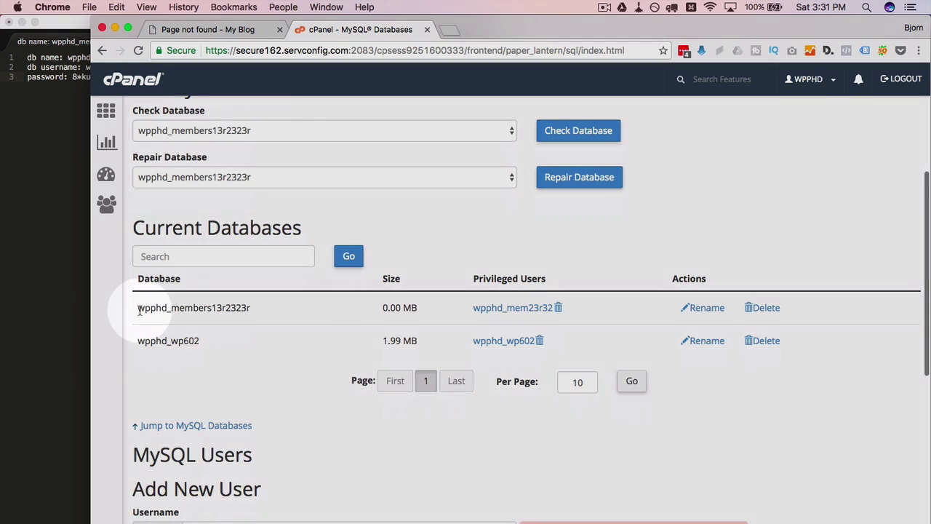
{"action": "left_click_drag", "start_coordinate": [139, 308], "coordinate": [251, 308]}
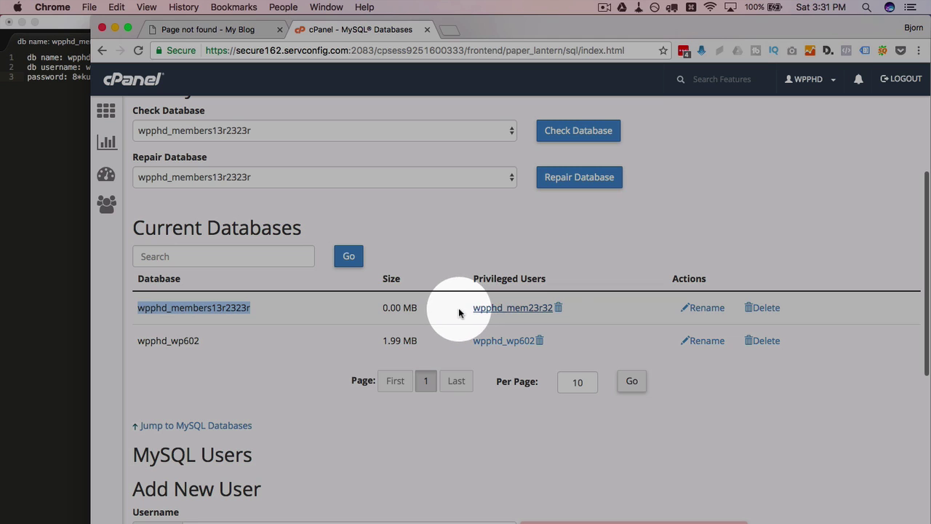
{"action": "left_click_drag", "start_coordinate": [472, 307], "coordinate": [559, 309]}
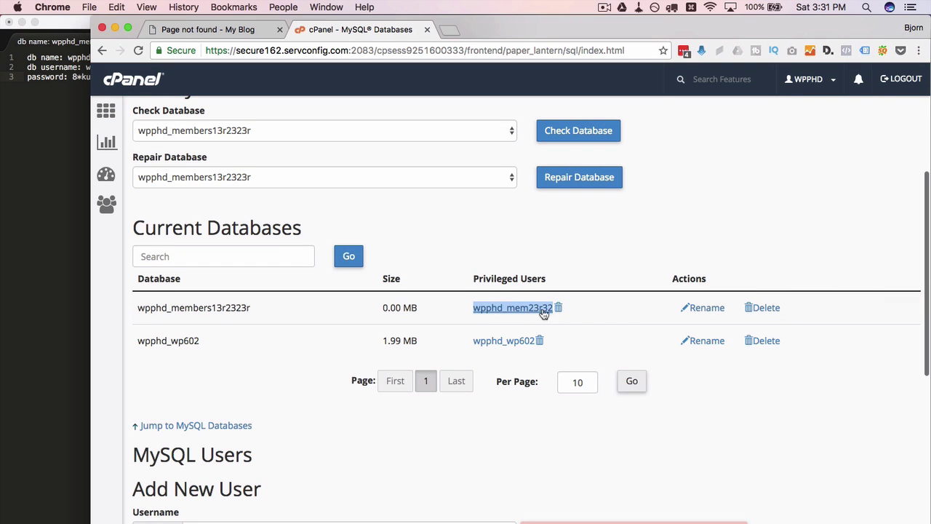
{"action": "left_click", "coordinate": [62, 202]}
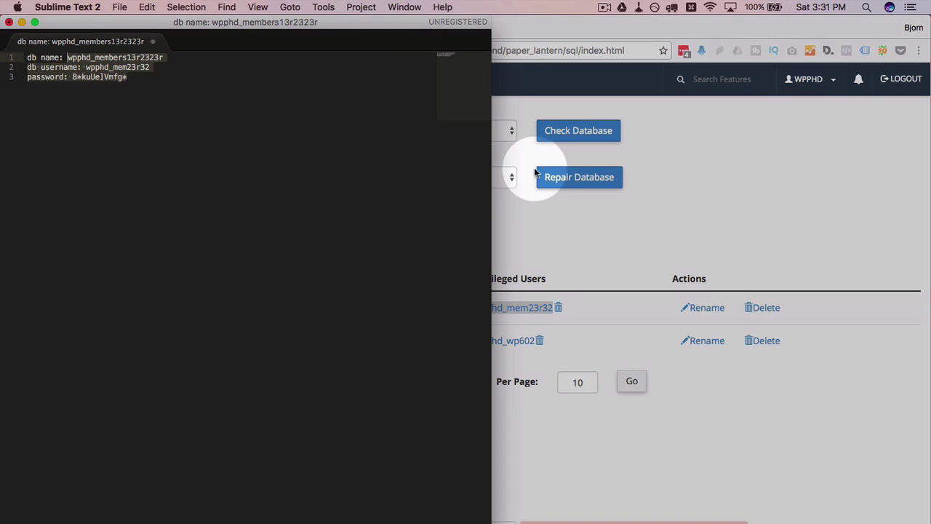
{"action": "left_click", "coordinate": [551, 208]}
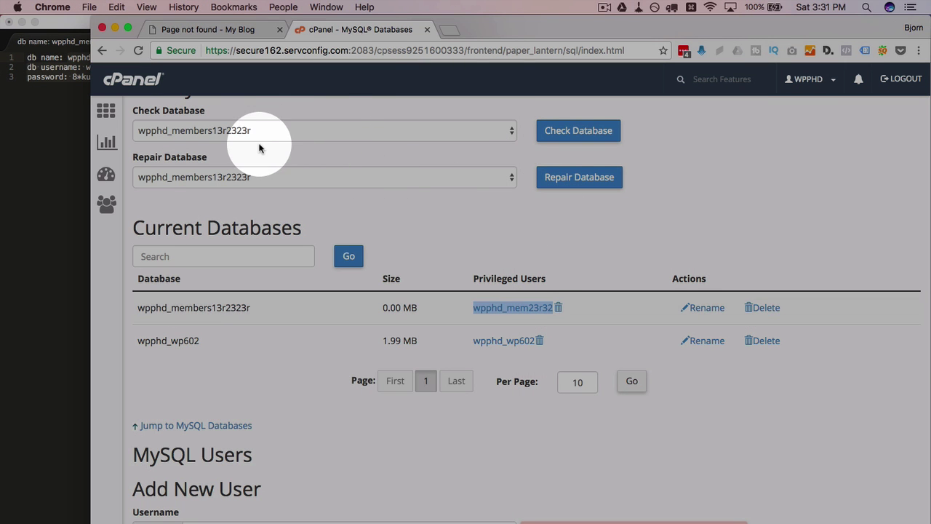
{"action": "scroll", "coordinate": [266, 146], "scroll_direction": "up", "scroll_amount": 3}
{"action": "left_click", "coordinate": [106, 111]}
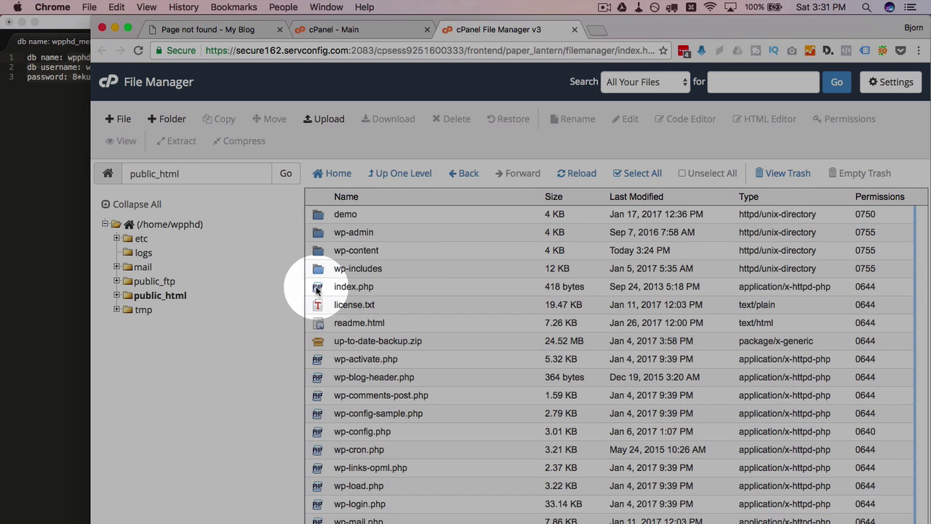
Create a folder named members inside public_html and open it
{"action": "left_click", "coordinate": [160, 120]}
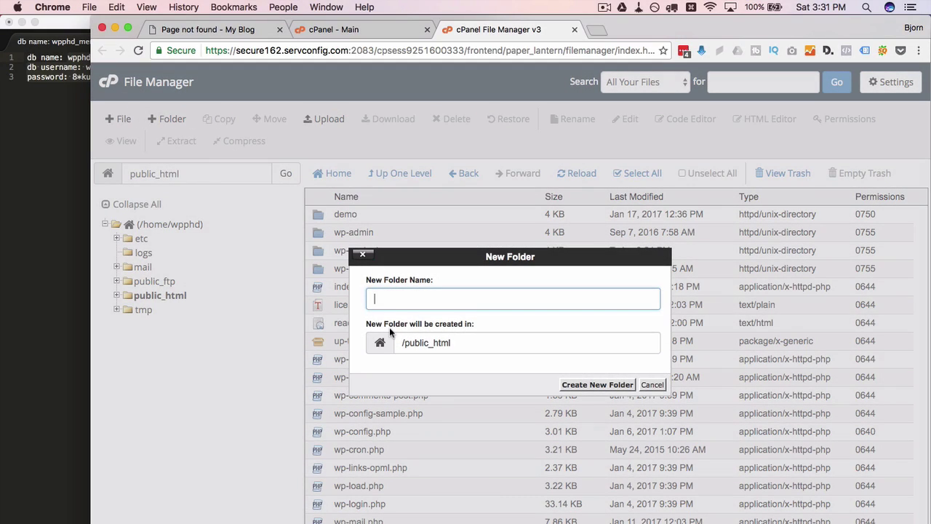
{"action": "type", "text": "members"}
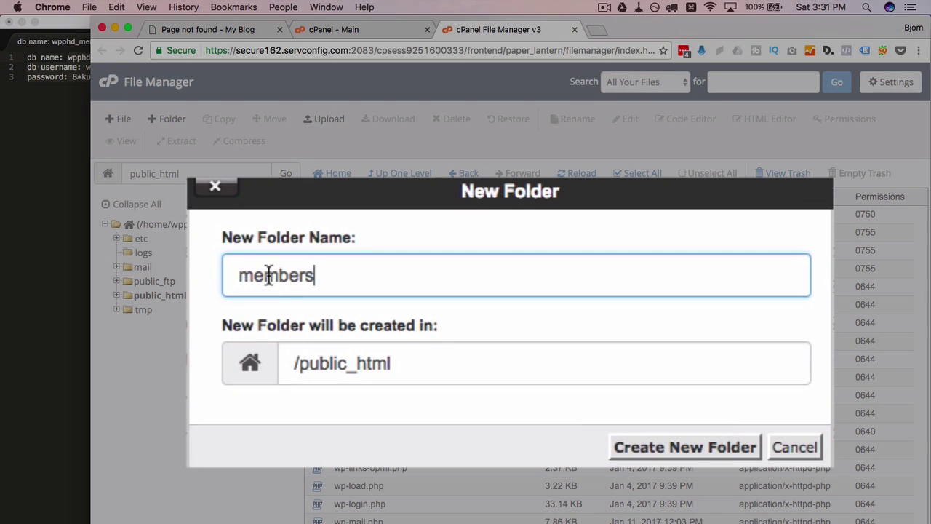
{"action": "double_click", "coordinate": [268, 276]}
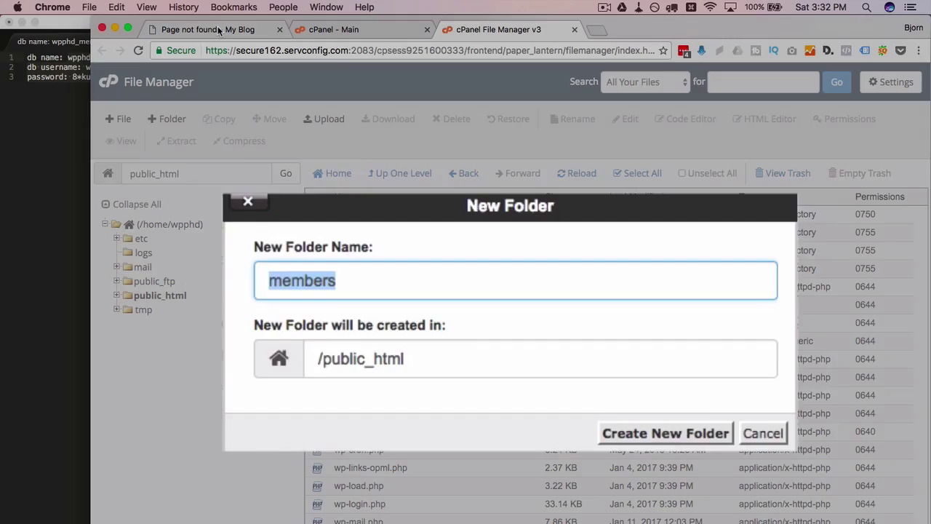
{"action": "left_click", "coordinate": [204, 29]}
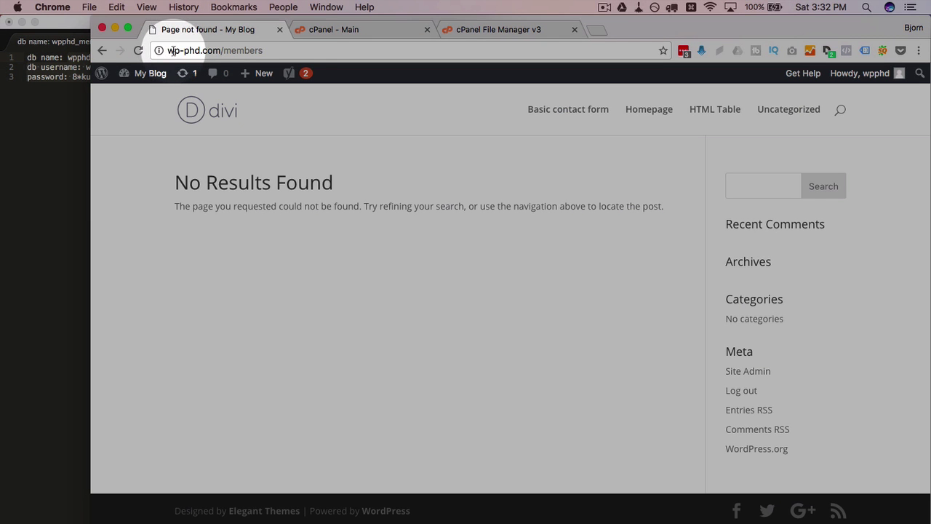
{"action": "left_click_drag", "start_coordinate": [222, 50], "coordinate": [271, 51]}
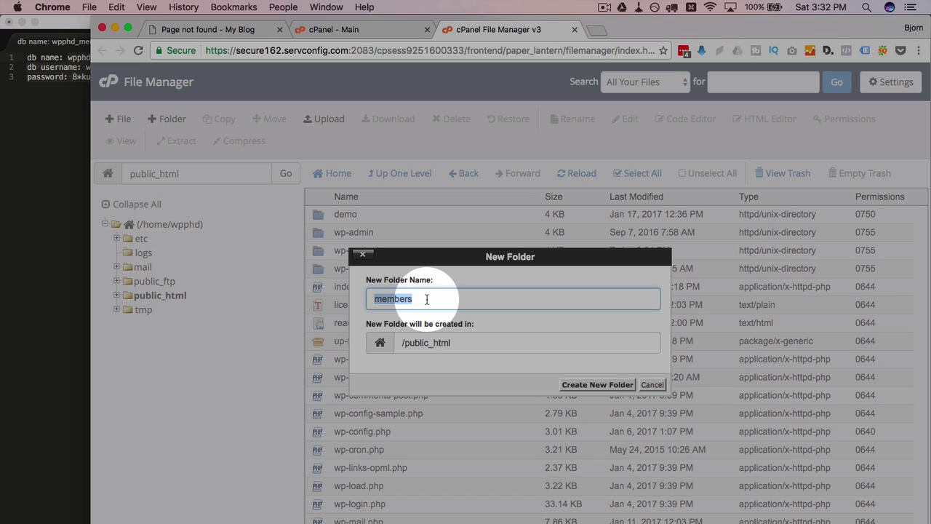
{"action": "type", "text": "radio-ejfo32f"}
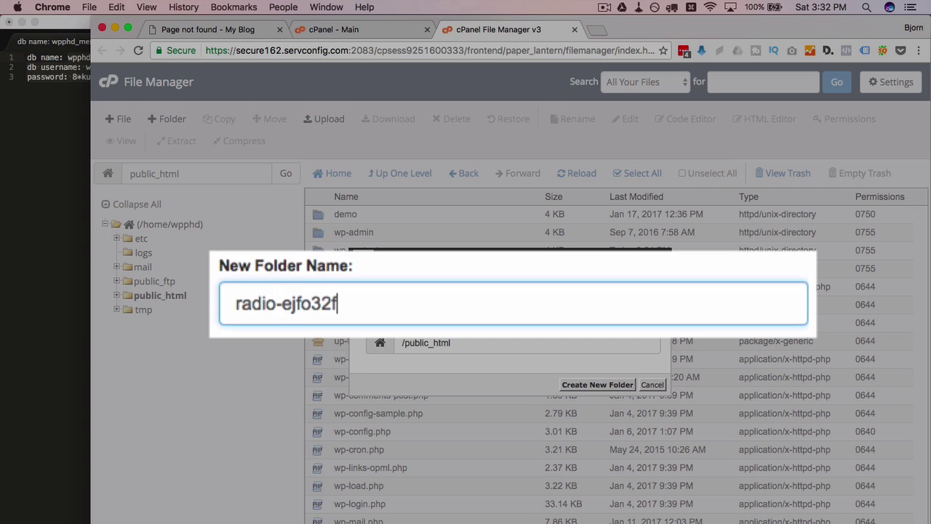
{"action": "type", "text": "jeowfwe-"}
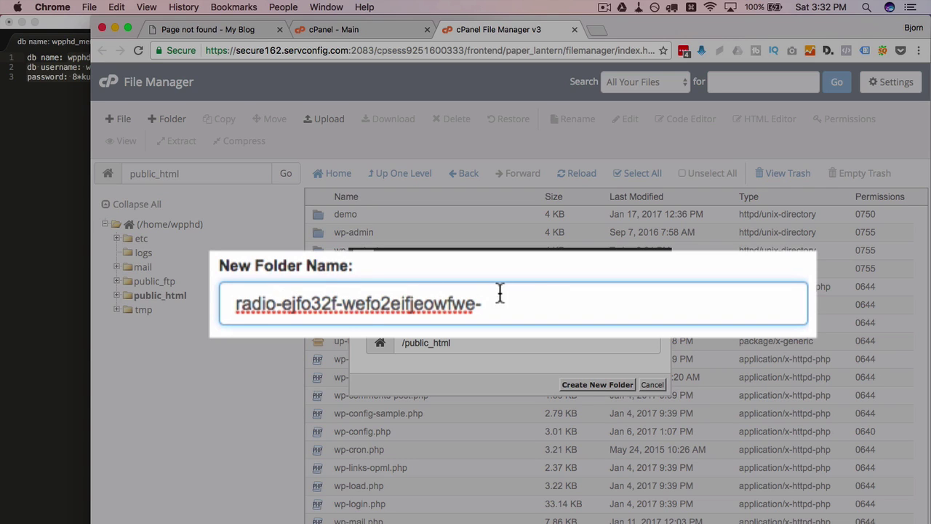
{"action": "key", "text": "super+a"}
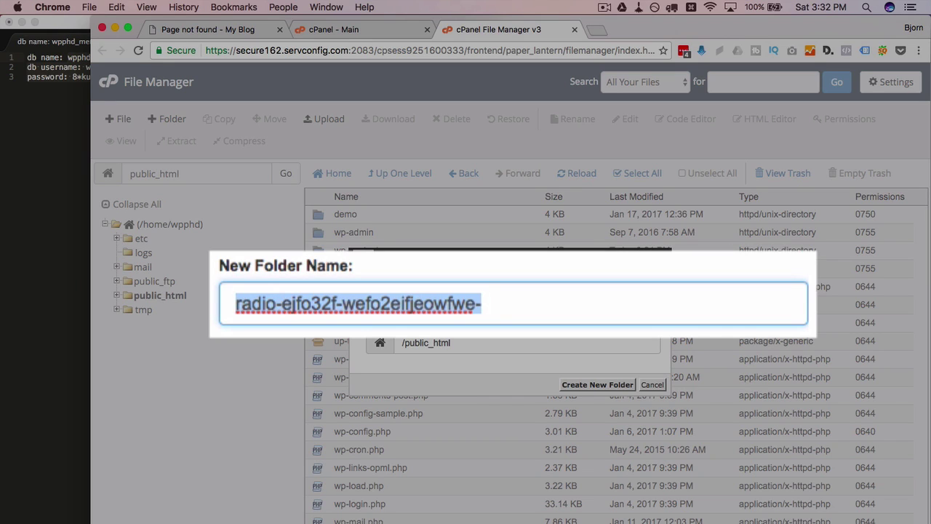
{"action": "type", "text": "members"}
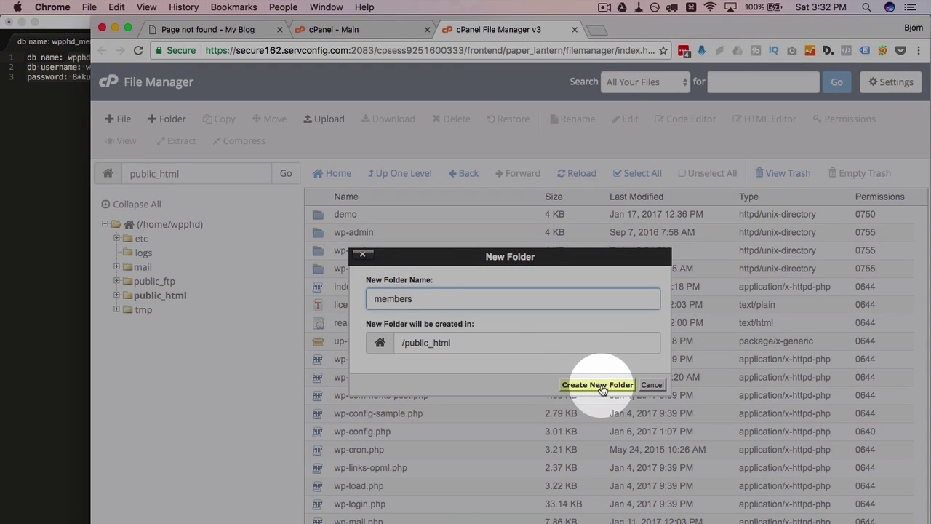
{"action": "left_click", "coordinate": [600, 385]}
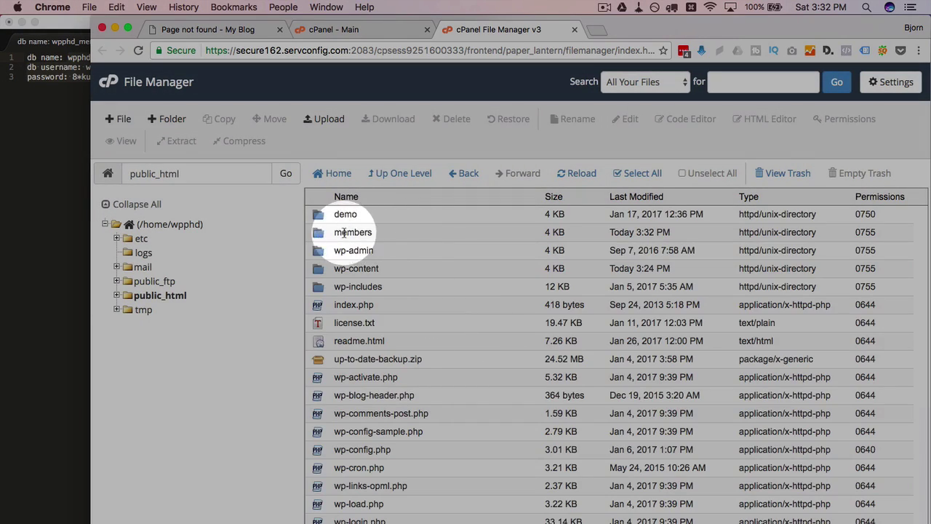
{"action": "left_click", "coordinate": [390, 232]}
{"action": "double_click", "coordinate": [409, 236]}
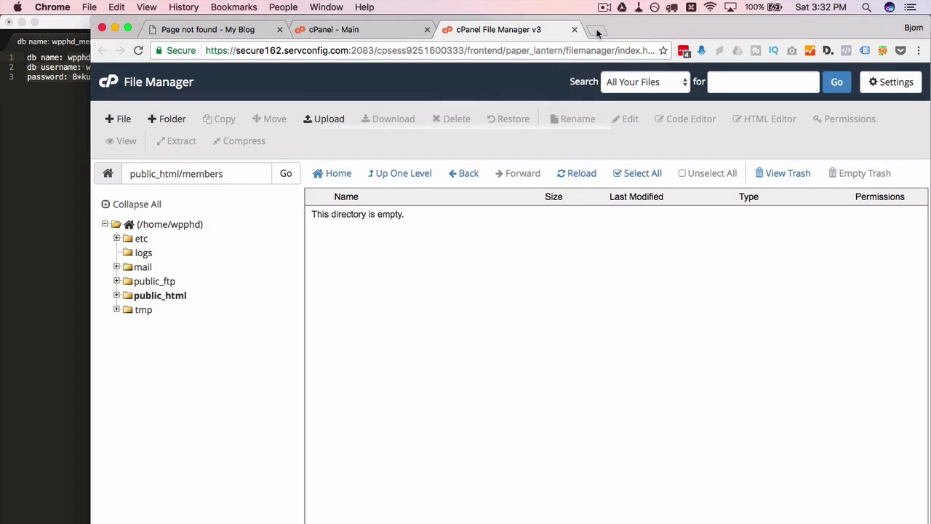
Download the WordPress 4.7.2 zip from wordpress.org in a new tab, then return to File Manager
{"action": "left_click", "coordinate": [596, 30]}
{"action": "type", "text": "wordpre"}
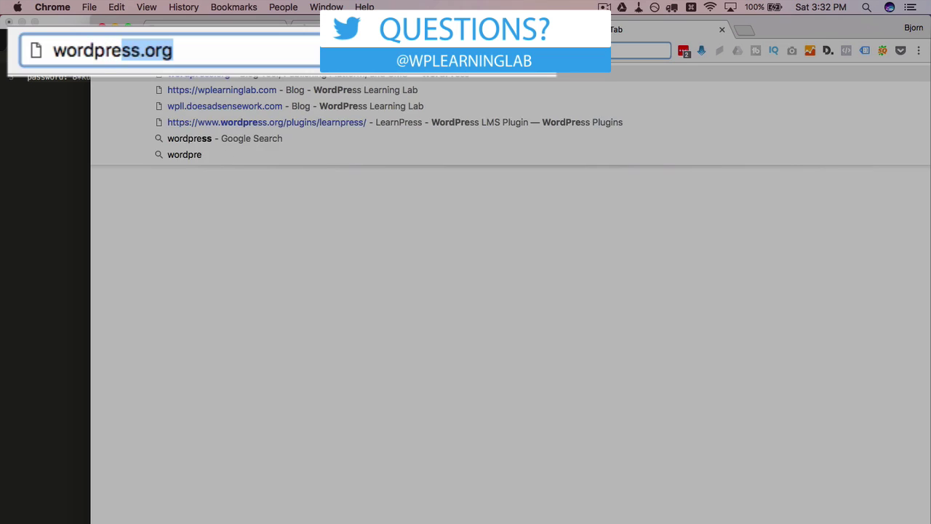
{"action": "key", "text": "Return"}
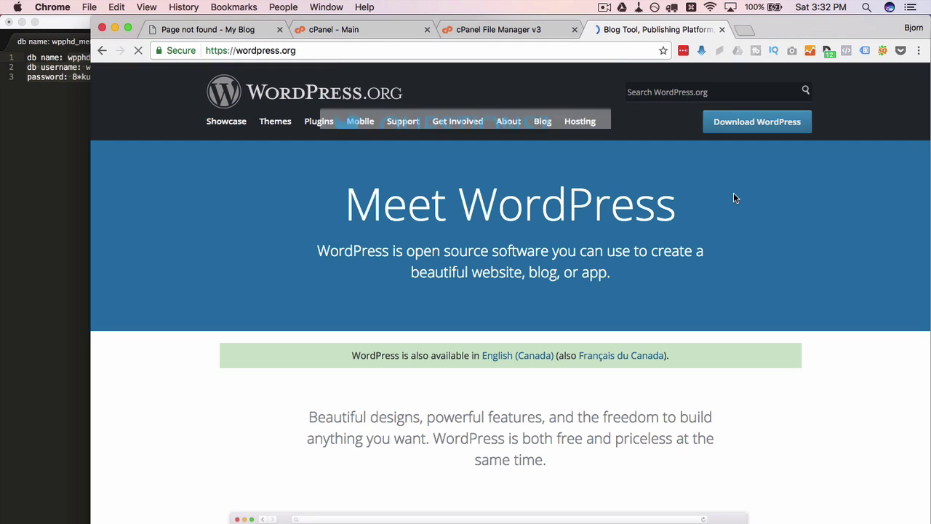
{"action": "left_click", "coordinate": [754, 122]}
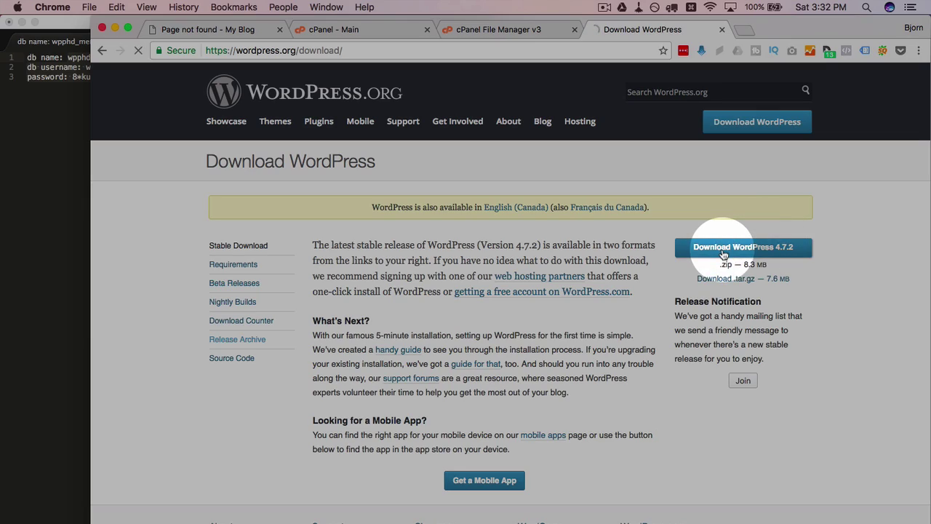
{"action": "left_click", "coordinate": [724, 254]}
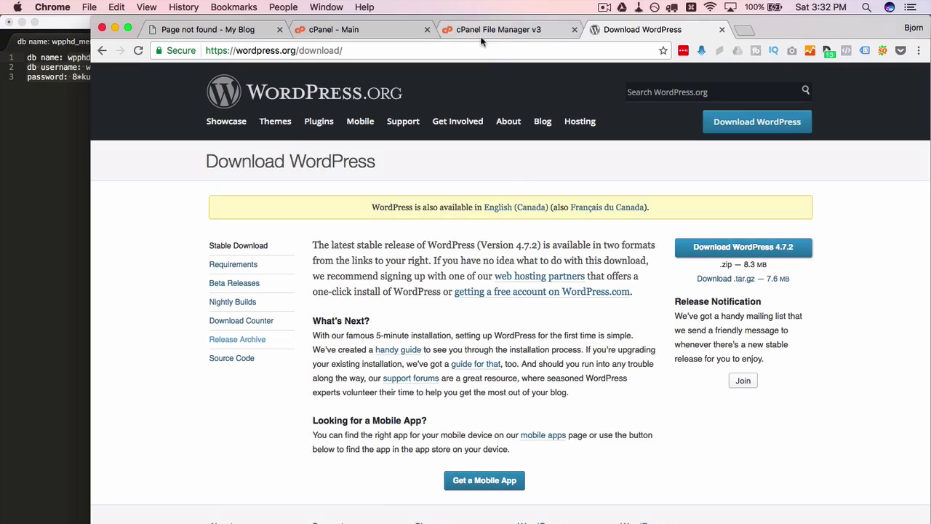
{"action": "left_click", "coordinate": [481, 36]}
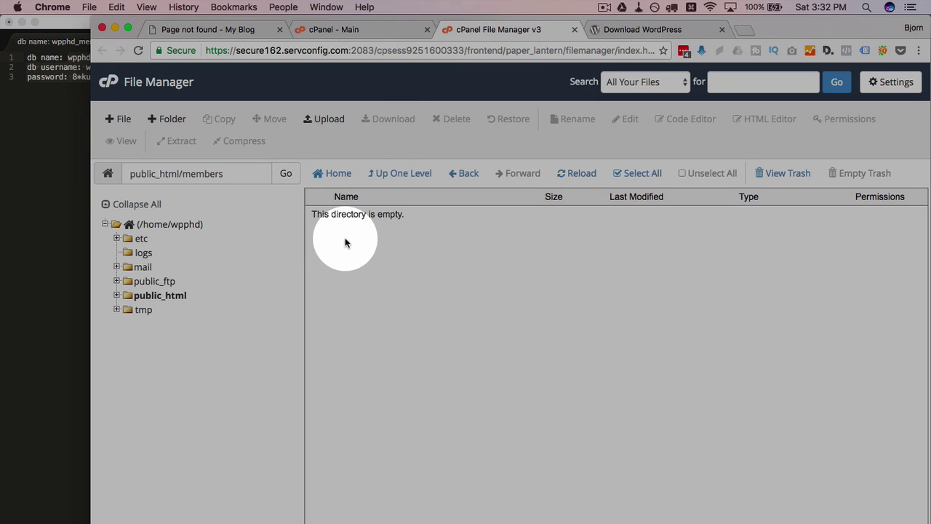
Upload wordpress-4.7.2 (1).zip from Downloads into public_html/members and close the upload page
{"action": "left_click", "coordinate": [322, 121]}
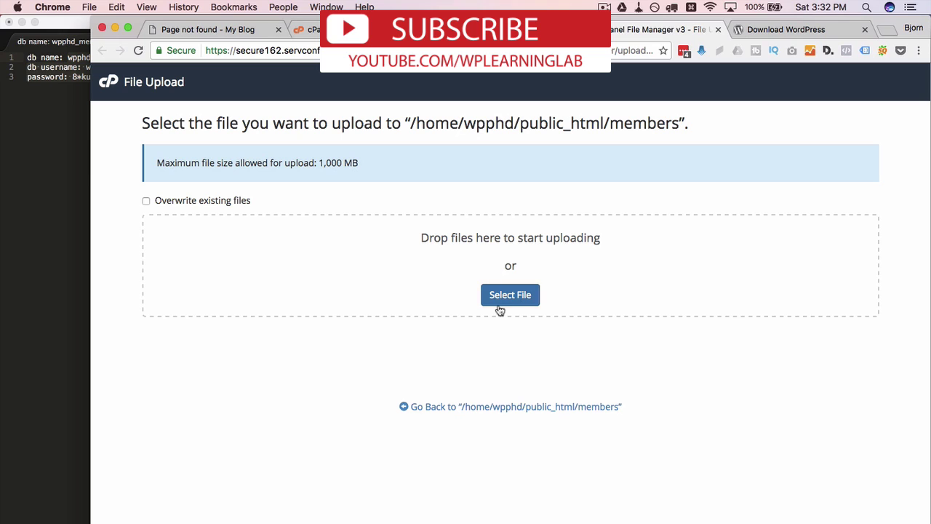
{"action": "left_click", "coordinate": [500, 300]}
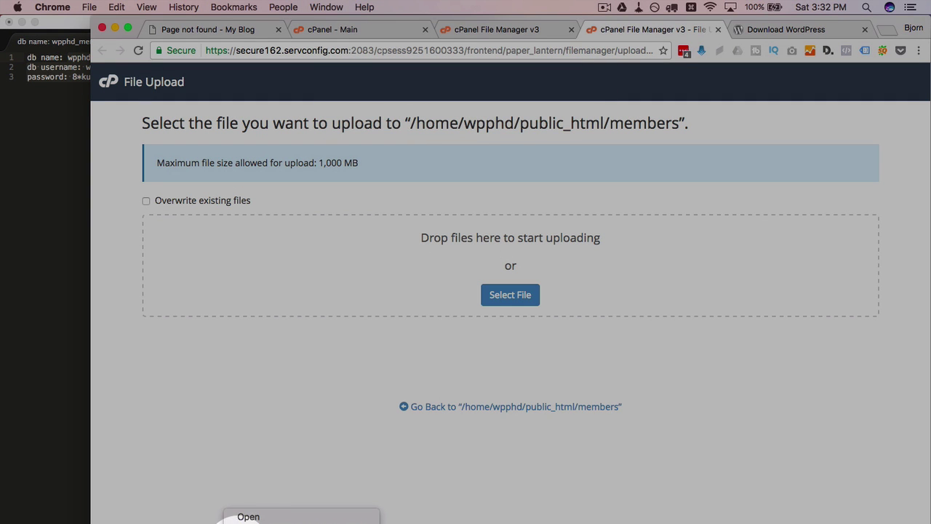
{"action": "left_click", "coordinate": [239, 518]}
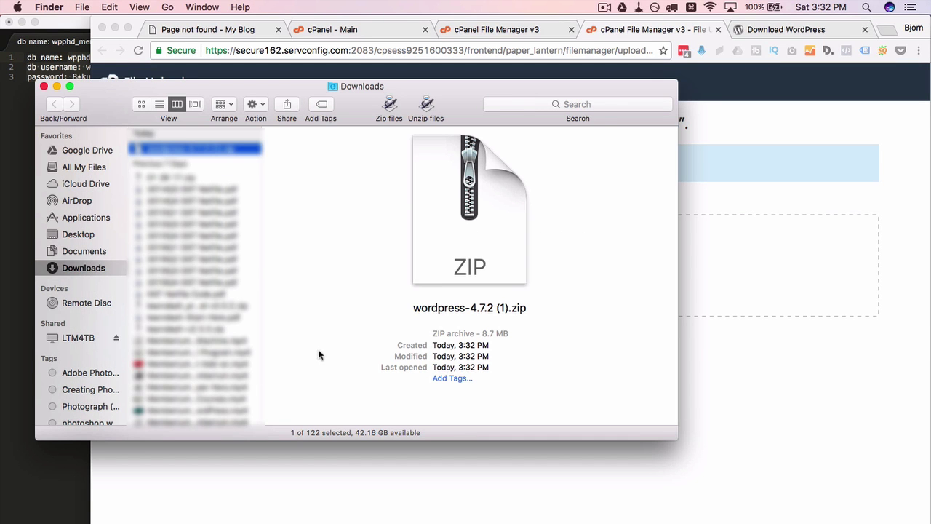
{"action": "left_click_drag", "start_coordinate": [165, 141], "coordinate": [714, 261]}
{"action": "left_click", "coordinate": [725, 346]}
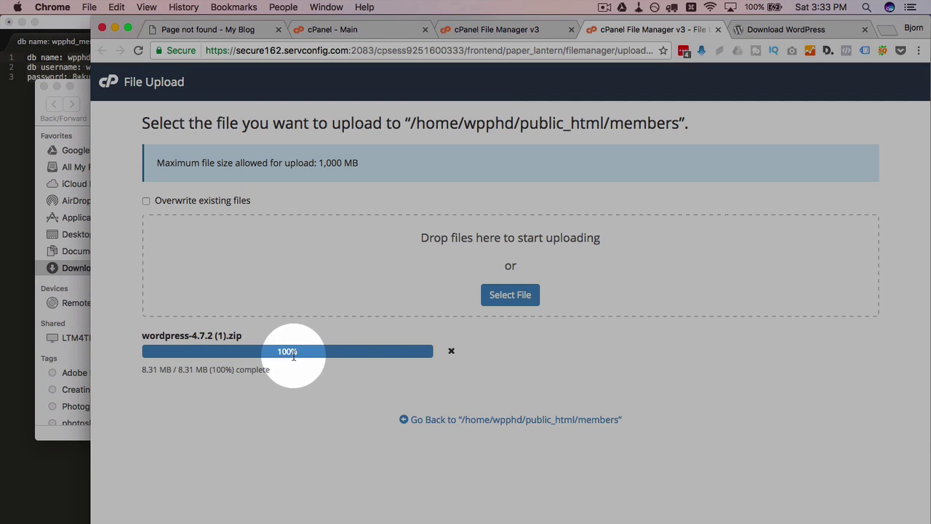
{"action": "left_click", "coordinate": [718, 30]}
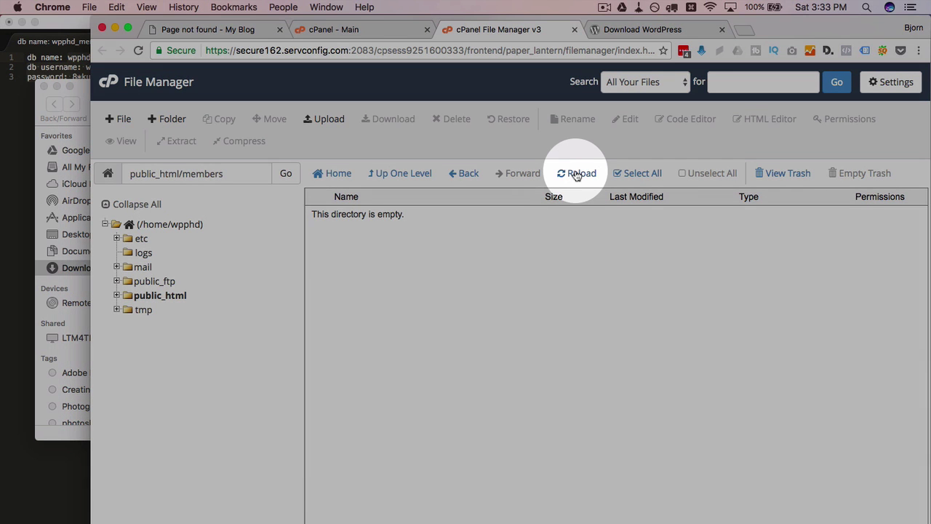
Extract wordpress-4.7.2 (1).zip into /public_html/members and reload to show the wordpress folder
{"action": "left_click", "coordinate": [576, 175]}
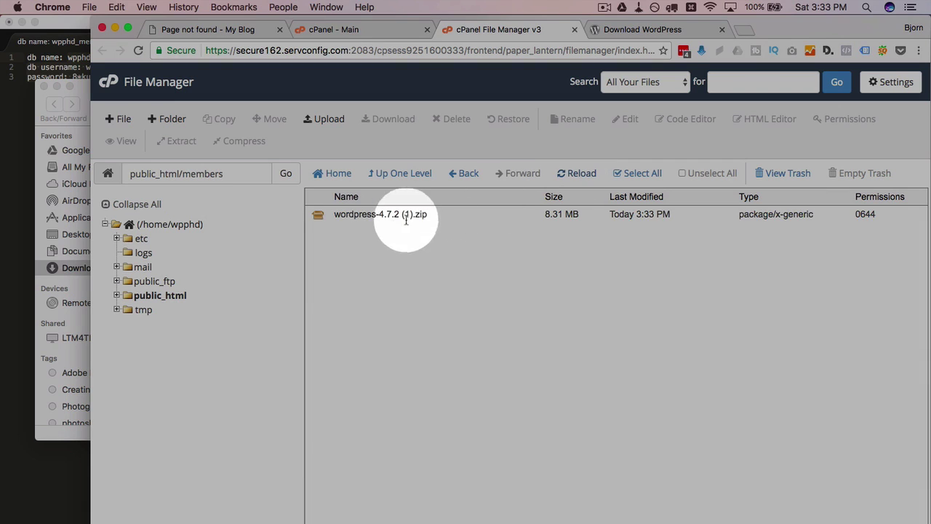
{"action": "left_click", "coordinate": [344, 216]}
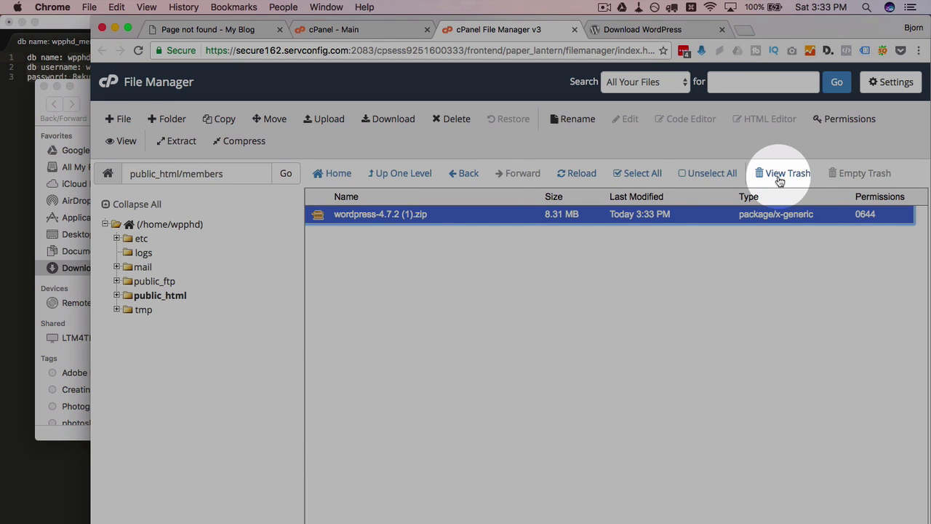
{"action": "left_click", "coordinate": [181, 143]}
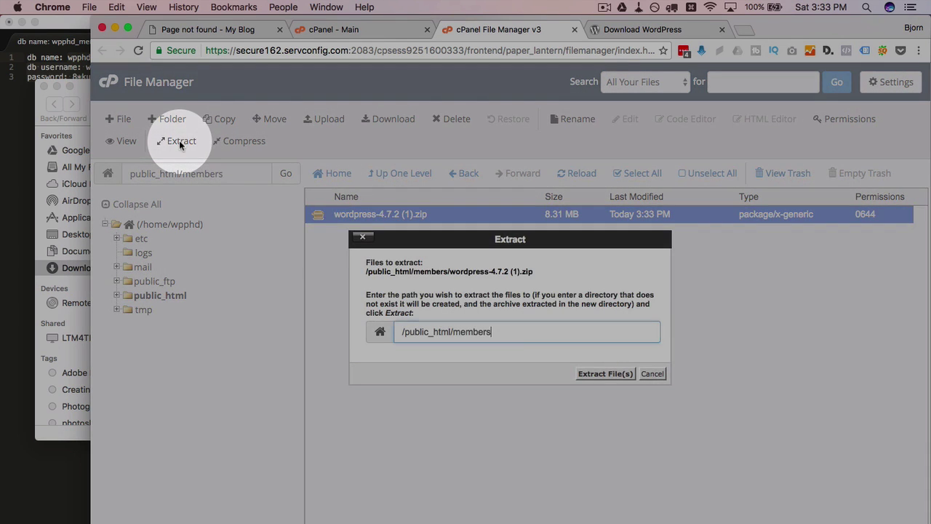
{"action": "double_click", "coordinate": [478, 332]}
{"action": "left_click", "coordinate": [516, 336]}
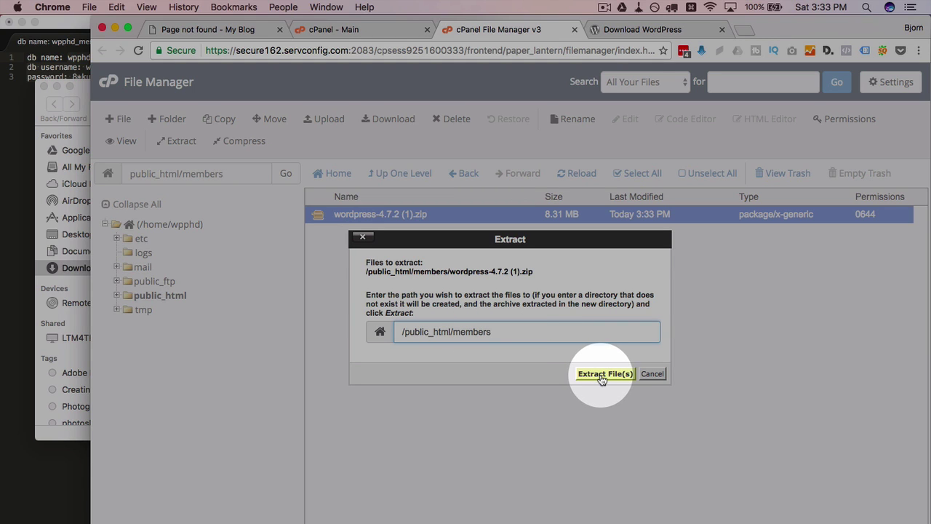
{"action": "left_click", "coordinate": [602, 375]}
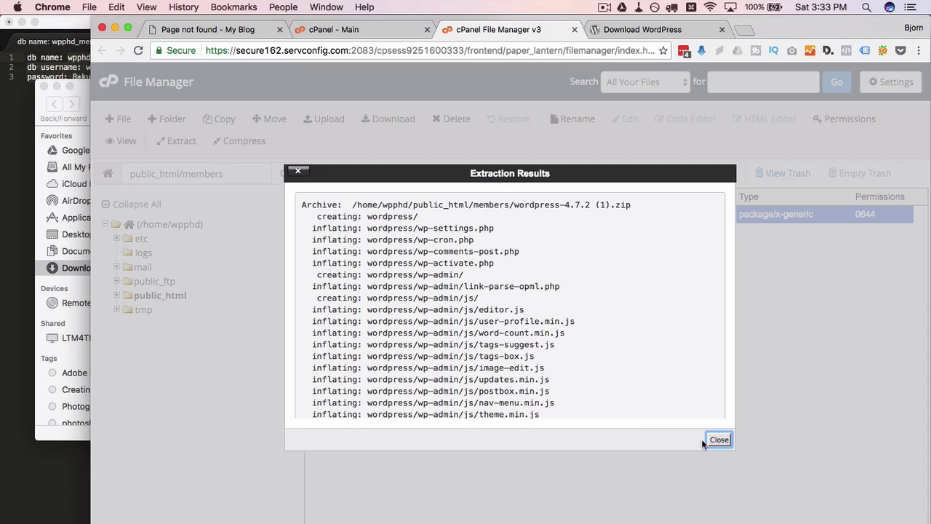
{"action": "left_click", "coordinate": [705, 440]}
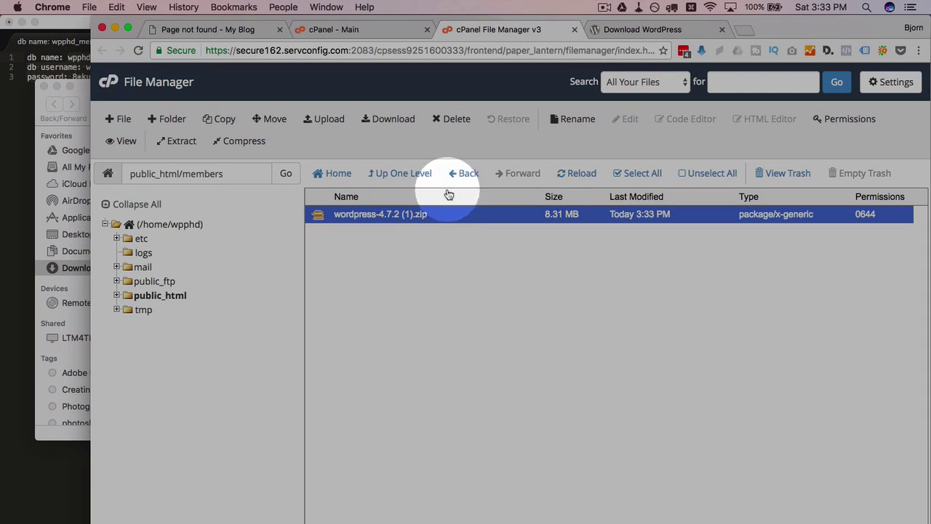
{"action": "left_click", "coordinate": [590, 177]}
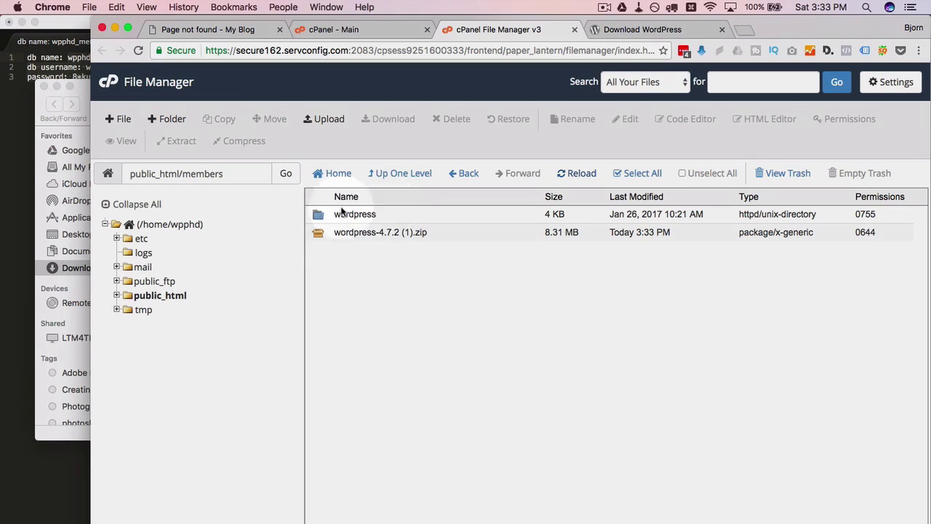
Select the extracted wordpress folder and check wp-phd.com/members/wordpress in the blog tab
{"action": "left_click", "coordinate": [393, 218]}
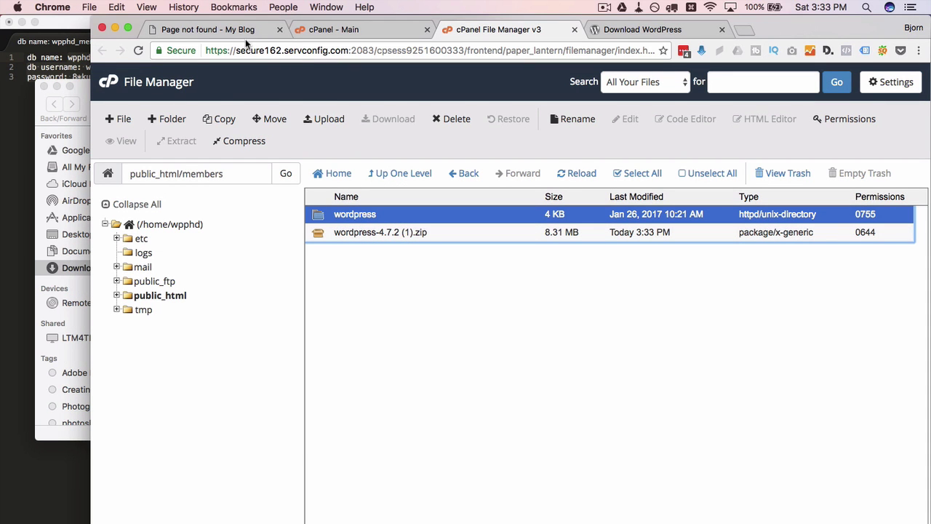
{"action": "left_click", "coordinate": [239, 30]}
{"action": "left_click", "coordinate": [178, 49]}
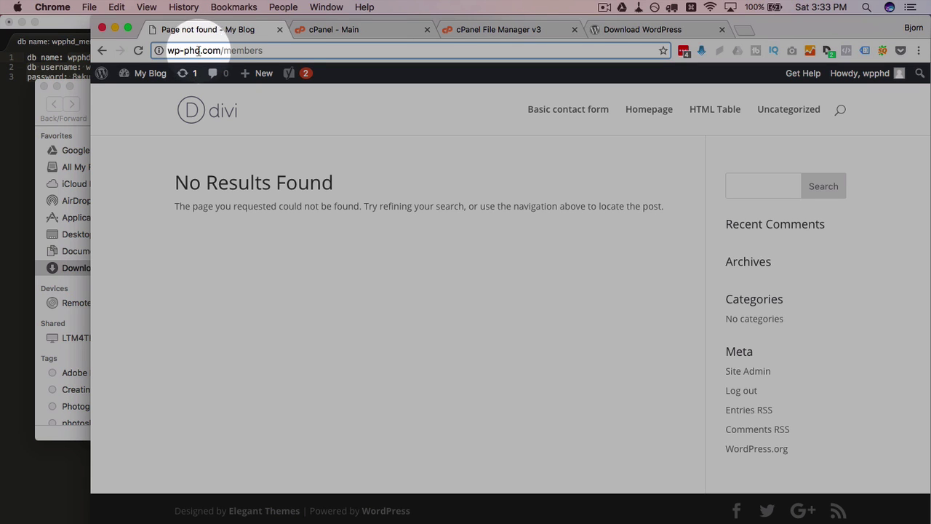
{"action": "left_click", "coordinate": [263, 50]}
{"action": "type", "text": "/wordpress"}
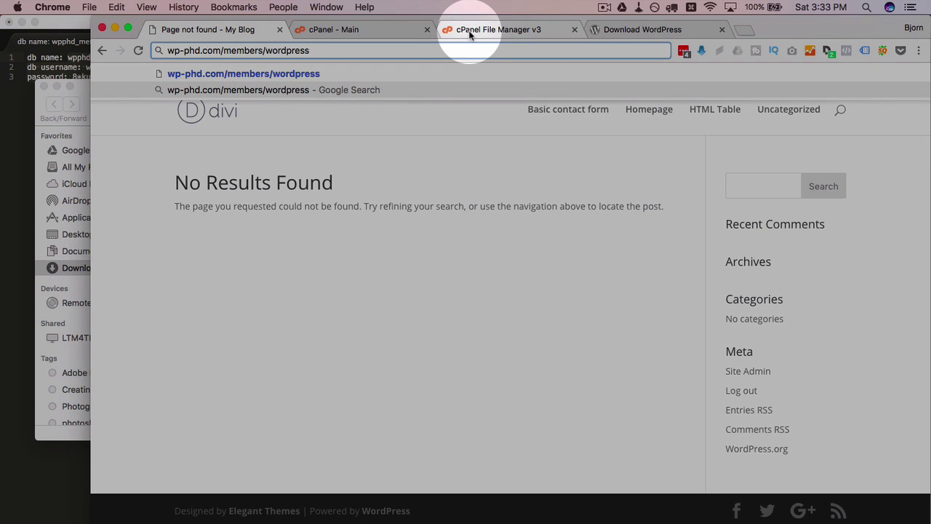
{"action": "left_click", "coordinate": [466, 29]}
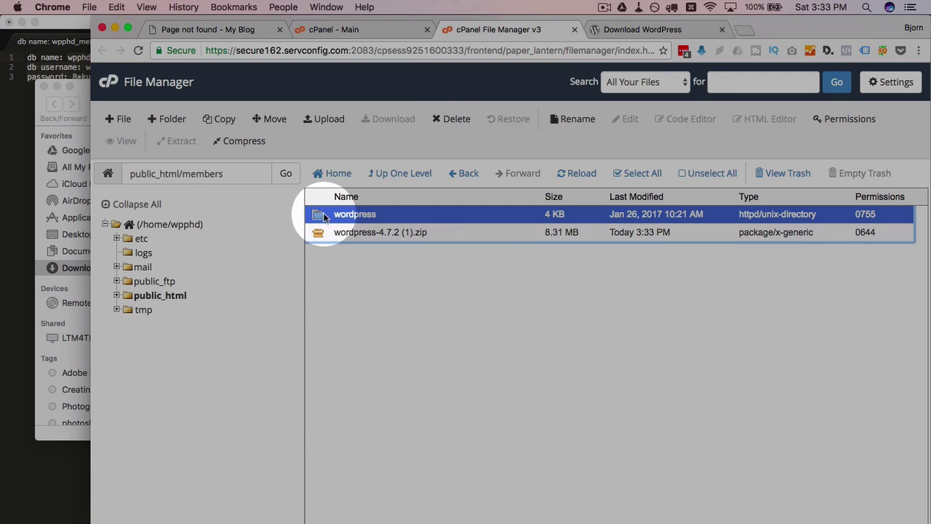
Move every file in the wordpress folder up into /public_html/members/
{"action": "double_click", "coordinate": [400, 213]}
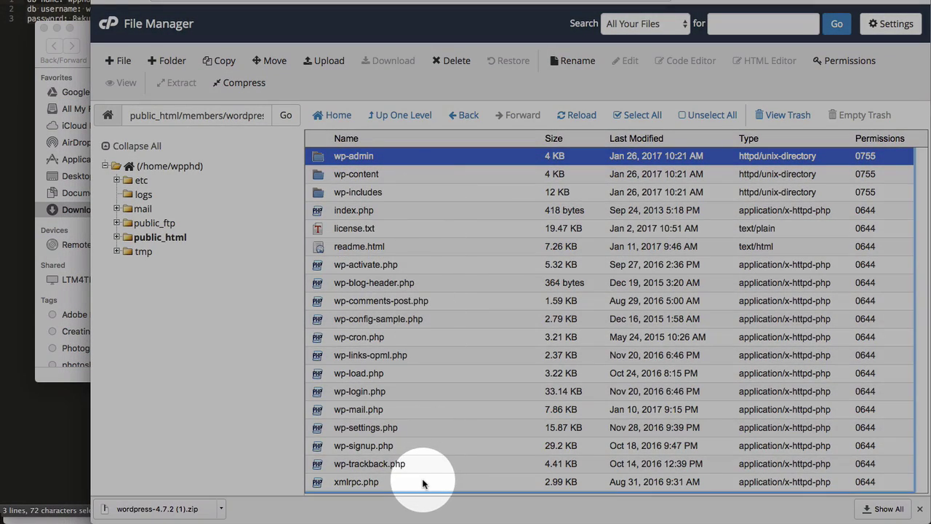
{"action": "left_click", "coordinate": [425, 482], "text": "shift"}
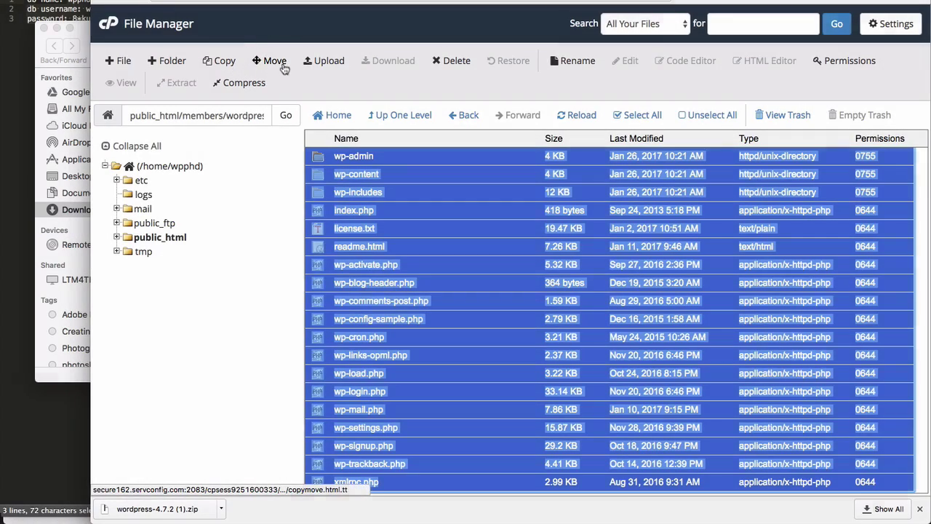
{"action": "left_click", "coordinate": [283, 65]}
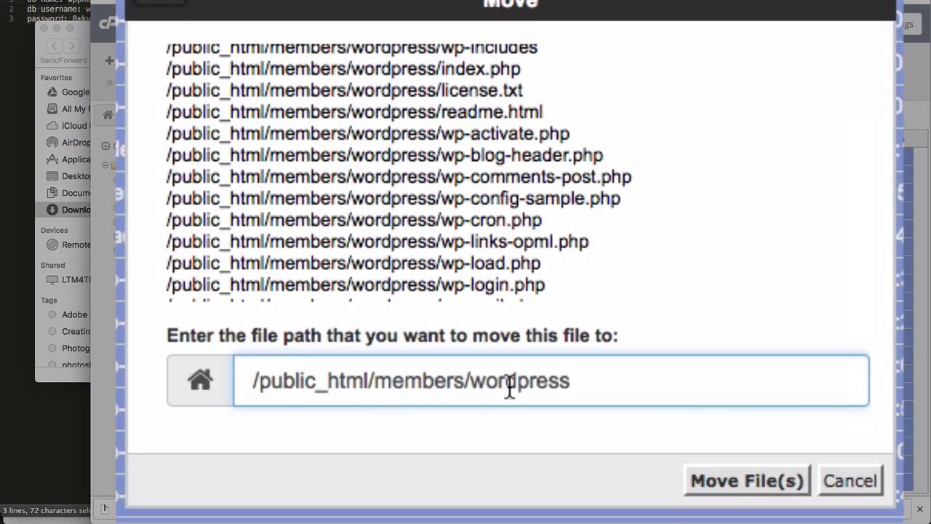
{"action": "double_click", "coordinate": [515, 381]}
{"action": "key", "text": "BackSpace"}
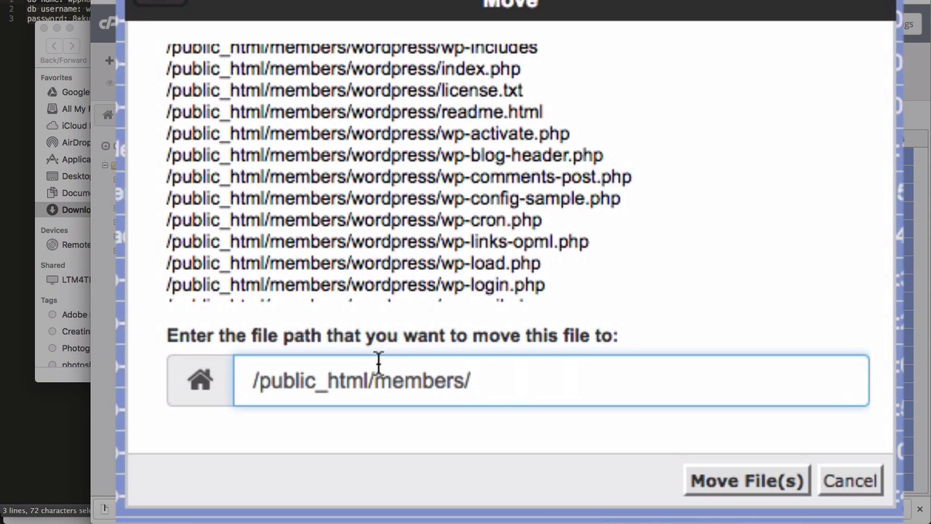
{"action": "left_click", "coordinate": [717, 481]}
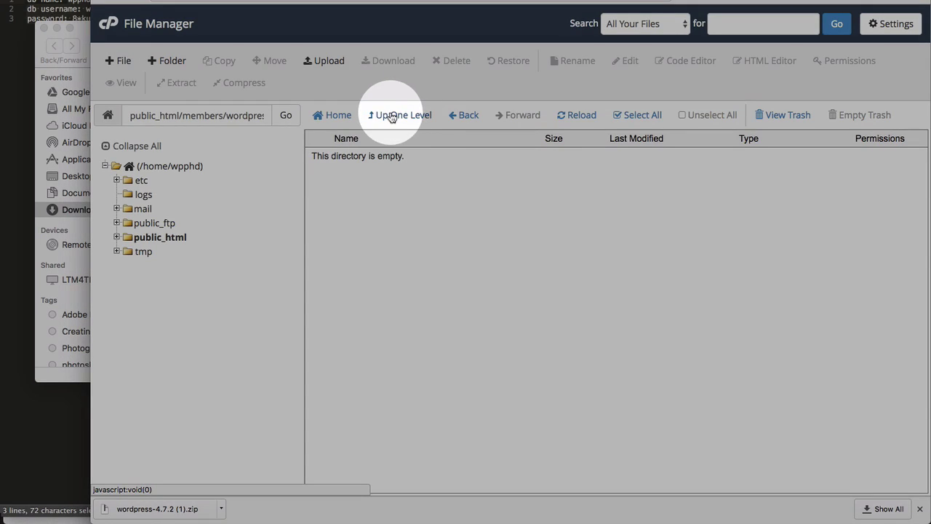
Permanently delete the empty wordpress folder and the wordpress-4.7.2 (1).zip, skipping the trash, then select wp-config-sample.php
{"action": "left_click", "coordinate": [399, 119]}
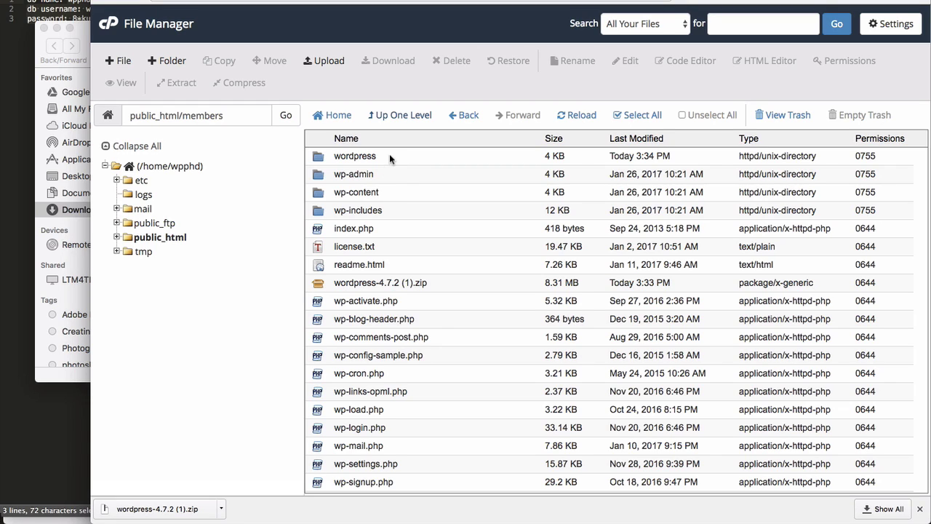
{"action": "left_click", "coordinate": [321, 155]}
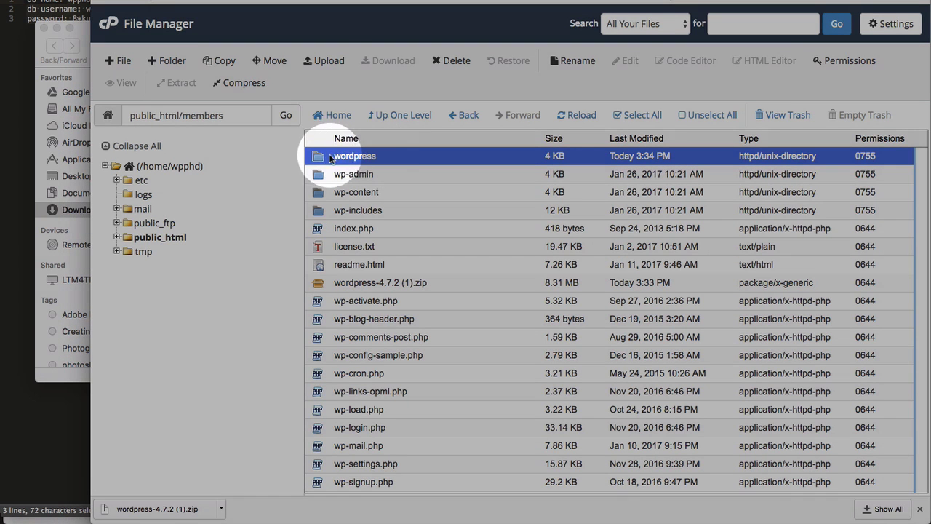
{"action": "left_click", "coordinate": [453, 282], "text": "super"}
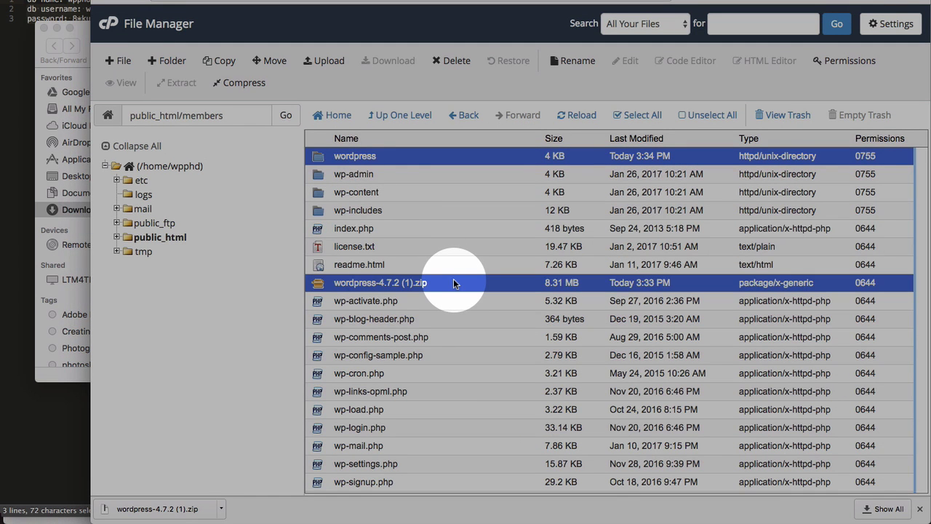
{"action": "left_click", "coordinate": [445, 60]}
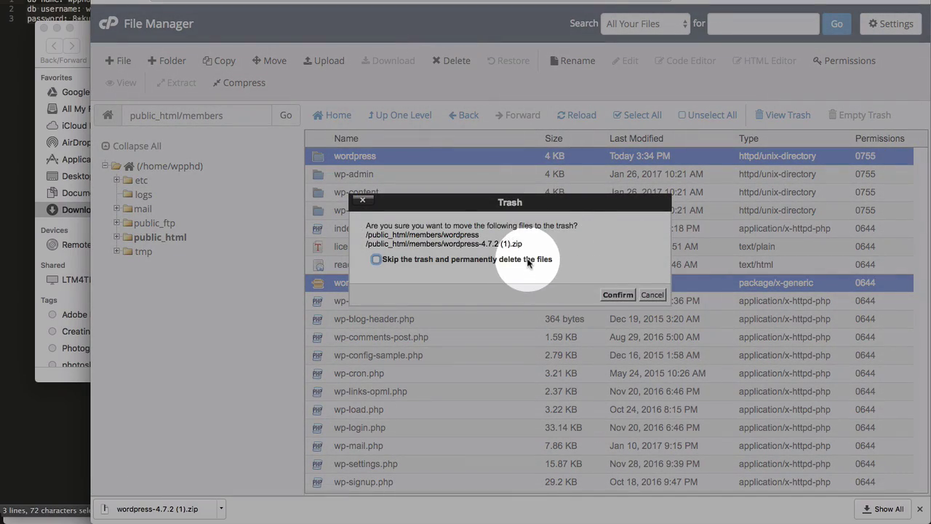
{"action": "left_click", "coordinate": [542, 260]}
{"action": "left_click", "coordinate": [618, 295]}
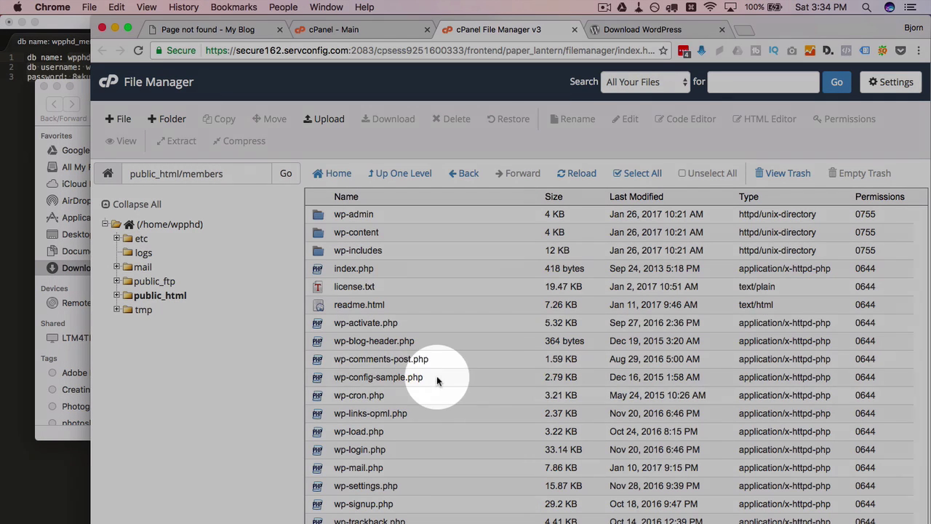
{"action": "left_click", "coordinate": [315, 373]}
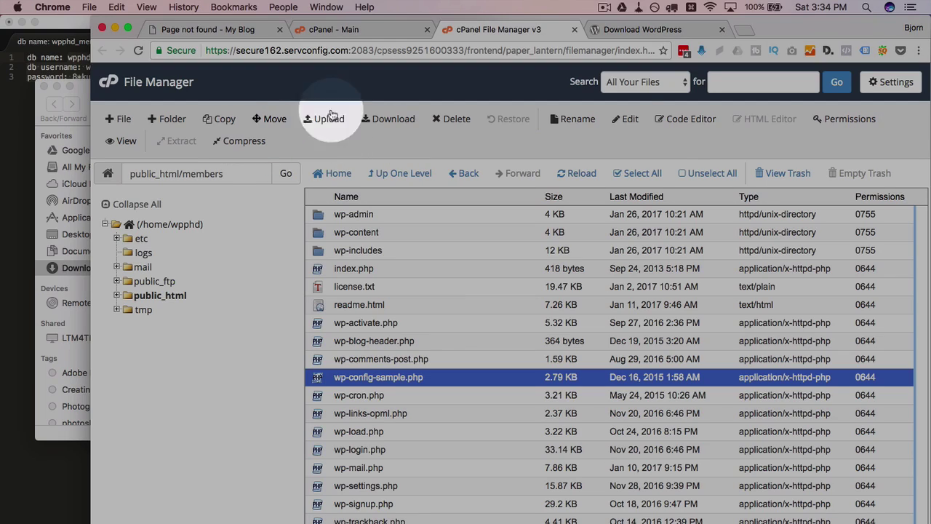
Open wp-config-sample.php in the code editor and set DB_NAME to wpphd_members13r2323r from the notes
{"action": "left_click", "coordinate": [686, 118]}
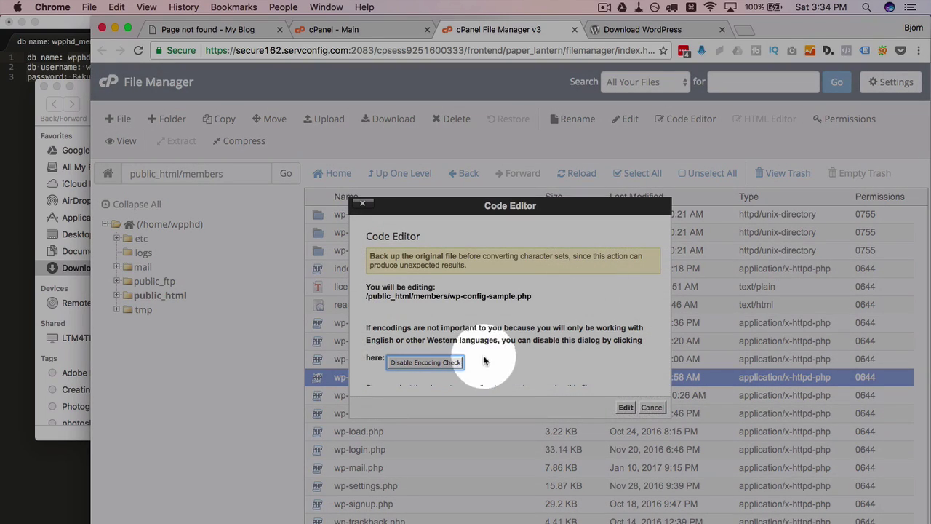
{"action": "left_click", "coordinate": [625, 406]}
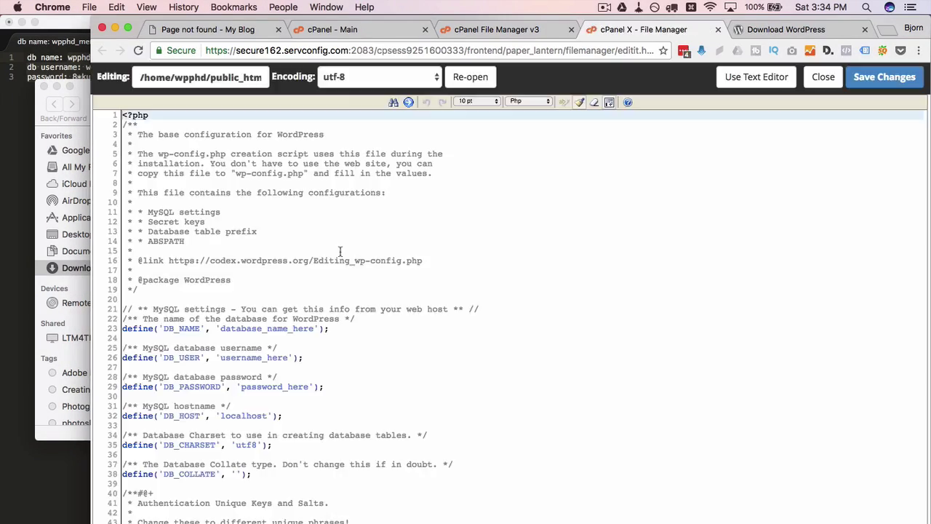
{"action": "scroll", "coordinate": [200, 222], "scroll_direction": "down", "scroll_amount": 3}
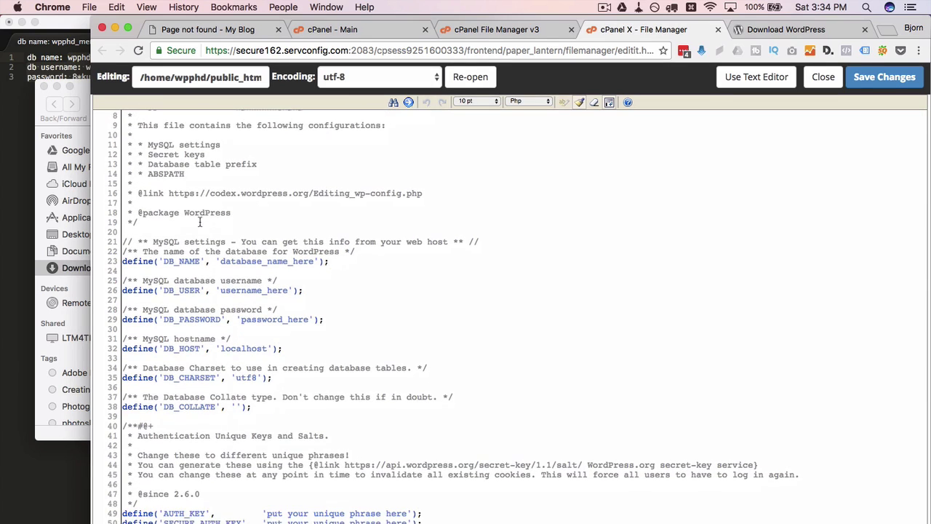
{"action": "left_click", "coordinate": [55, 74]}
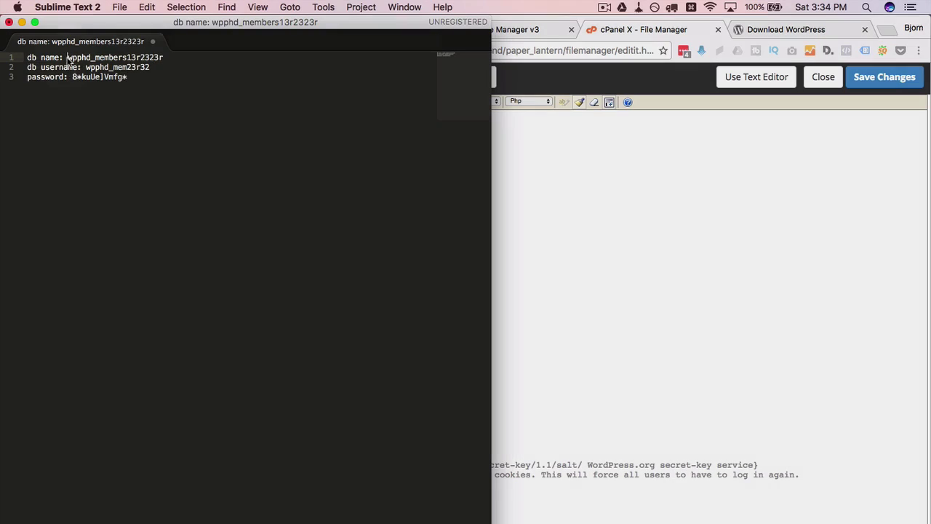
{"action": "left_click_drag", "start_coordinate": [69, 57], "coordinate": [165, 58]}
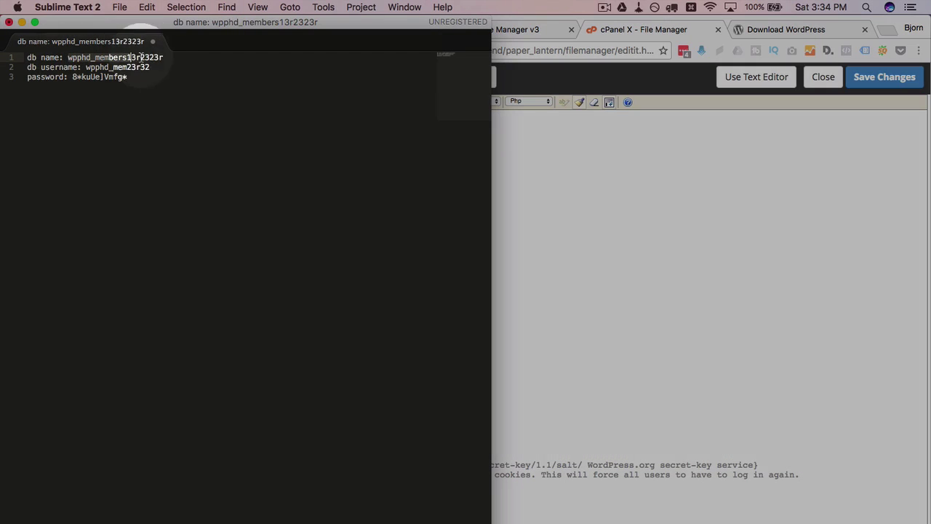
{"action": "right_click", "coordinate": [137, 53]}
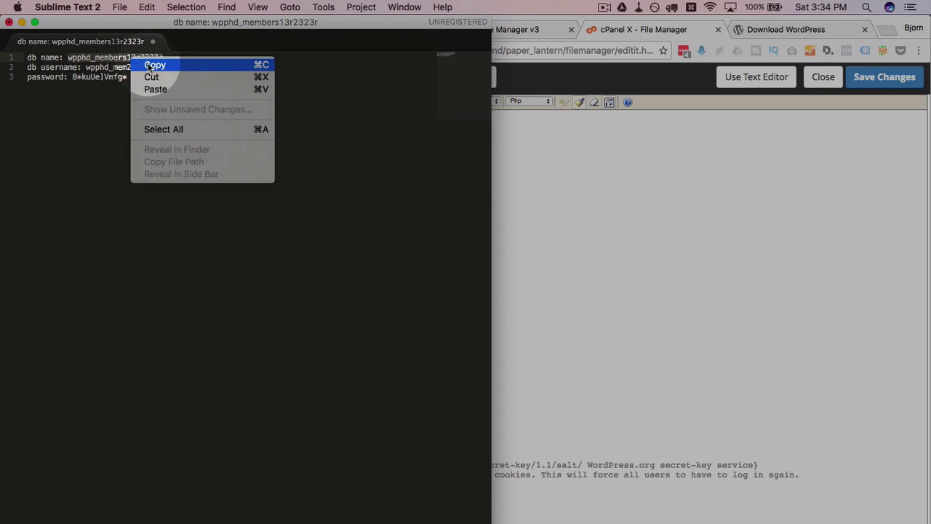
{"action": "left_click", "coordinate": [156, 65]}
{"action": "left_click", "coordinate": [585, 264]}
{"action": "double_click", "coordinate": [251, 262]}
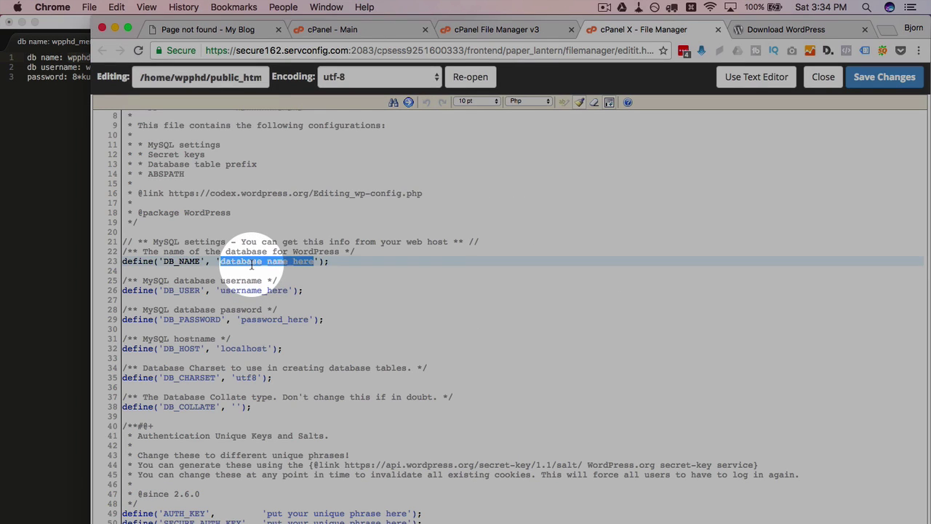
{"action": "right_click", "coordinate": [251, 269]}
{"action": "left_click", "coordinate": [267, 347]}
Set DB_USER on line 26 to wpphd_mem23r32, copied from the credentials notes
{"action": "left_click", "coordinate": [62, 146]}
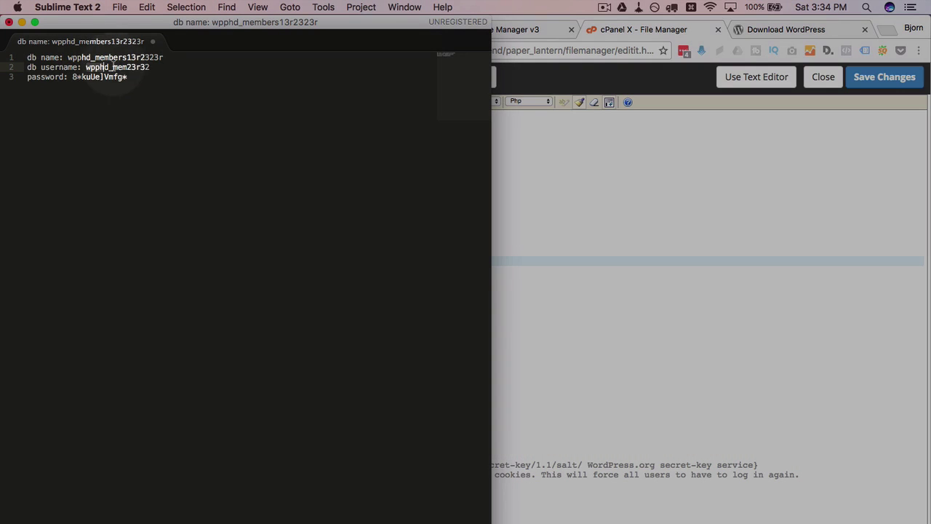
{"action": "left_click_drag", "start_coordinate": [86, 67], "coordinate": [150, 67]}
{"action": "right_click", "coordinate": [135, 67]}
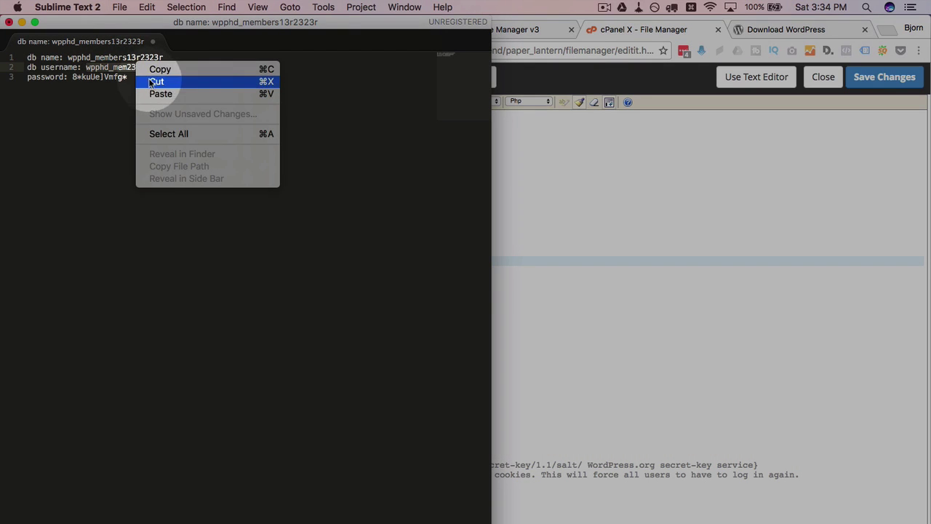
{"action": "left_click", "coordinate": [159, 69]}
{"action": "left_click", "coordinate": [639, 316]}
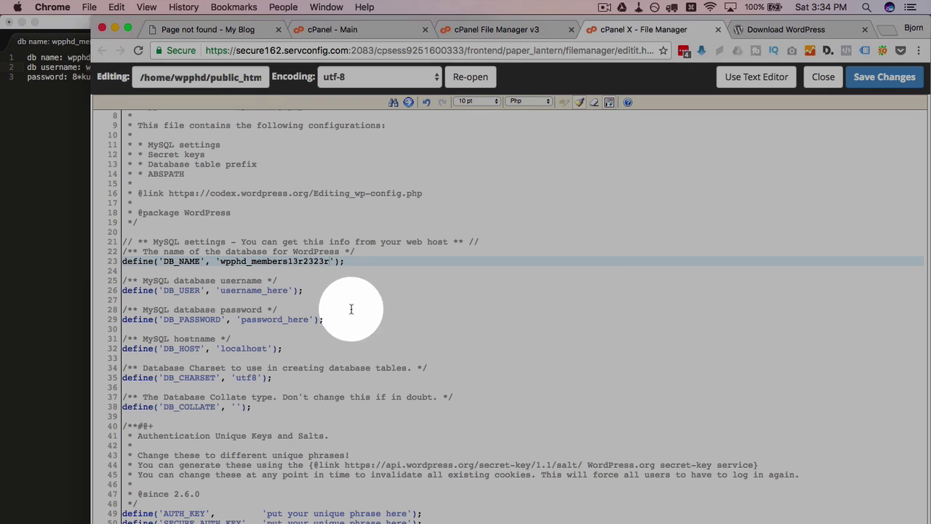
{"action": "double_click", "coordinate": [270, 291]}
{"action": "right_click", "coordinate": [274, 293]}
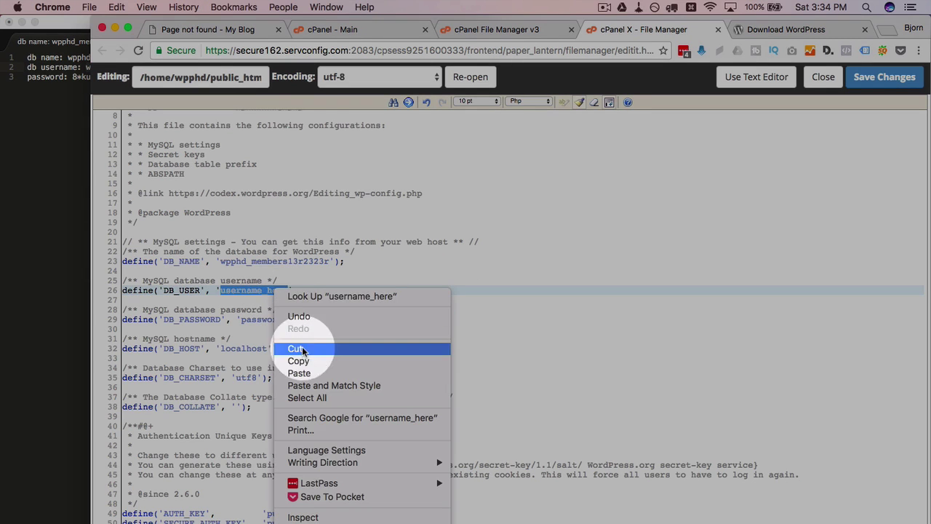
{"action": "left_click", "coordinate": [299, 373]}
Copy the database password from the notes and select the password_here placeholder on line 29
{"action": "left_click", "coordinate": [65, 94]}
{"action": "left_click_drag", "start_coordinate": [72, 77], "coordinate": [122, 77]}
{"action": "right_click", "coordinate": [122, 77]}
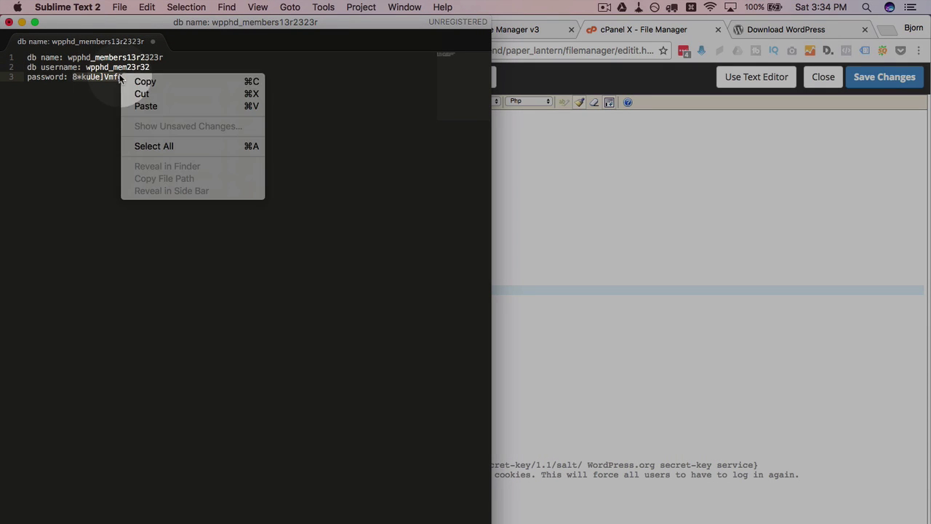
{"action": "key", "text": "Return"}
{"action": "key", "text": "super+Tab"}
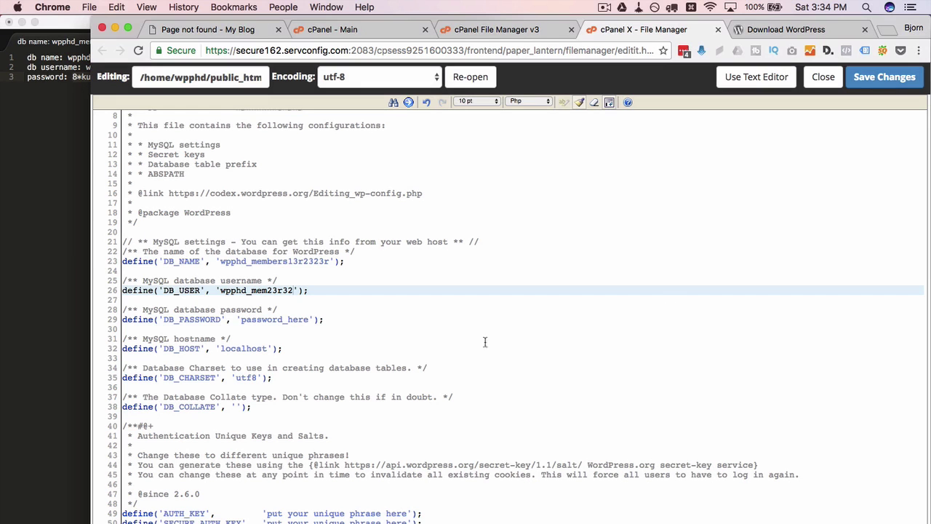
{"action": "double_click", "coordinate": [275, 318]}
{"action": "right_click", "coordinate": [275, 317]}
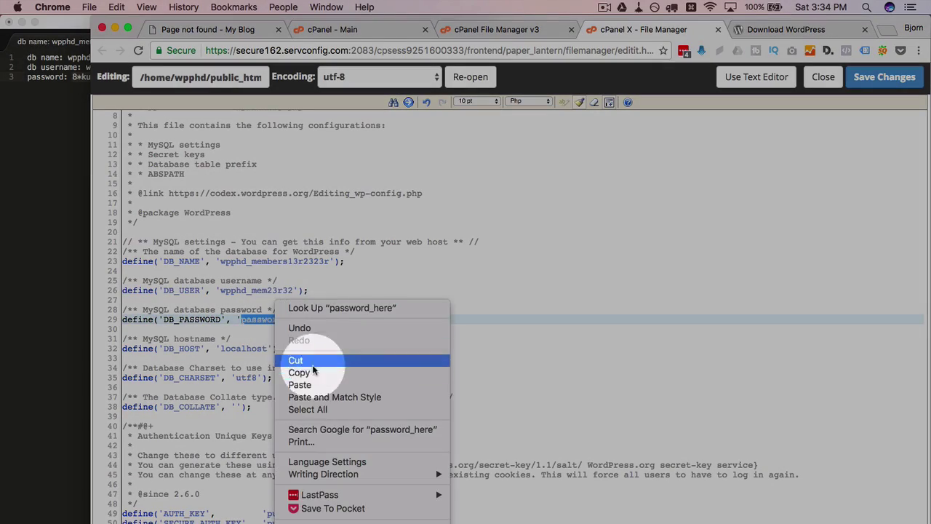
Paste the database password over password_here and save the config file
{"action": "left_click", "coordinate": [313, 386]}
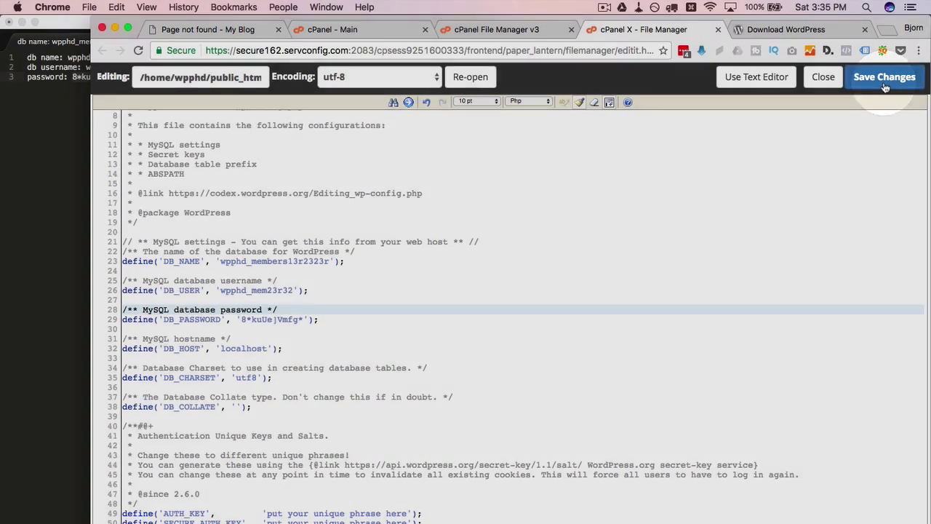
{"action": "left_click", "coordinate": [884, 78]}
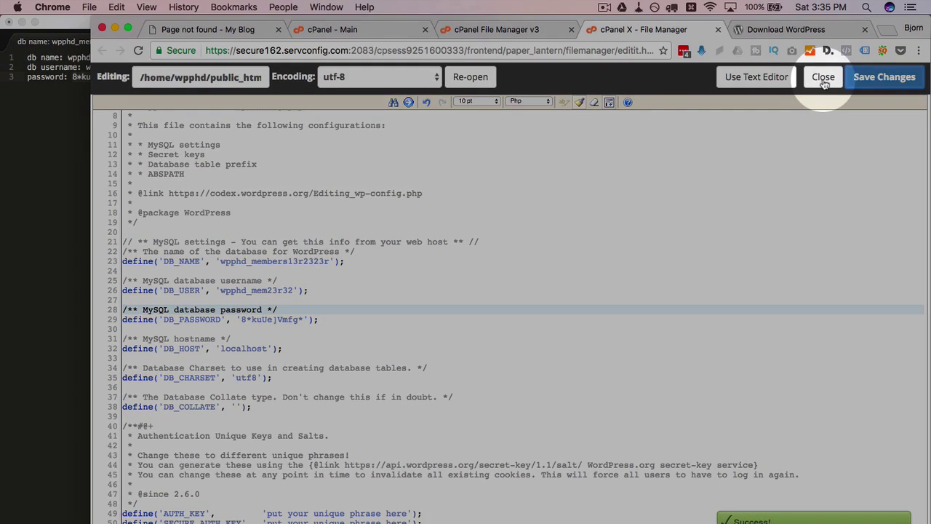
{"action": "left_click", "coordinate": [824, 76]}
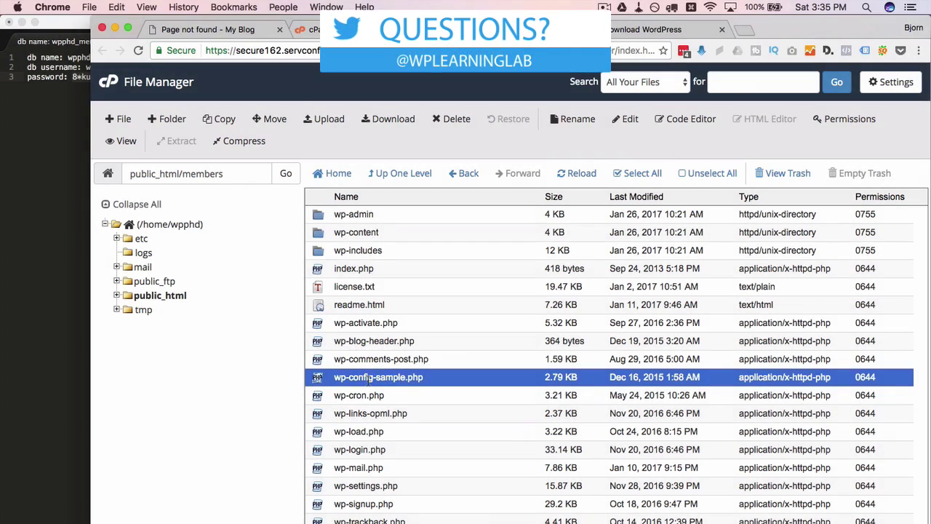
Rename wp-config-sample.php to wp-config.php
{"action": "double_click", "coordinate": [374, 378]}
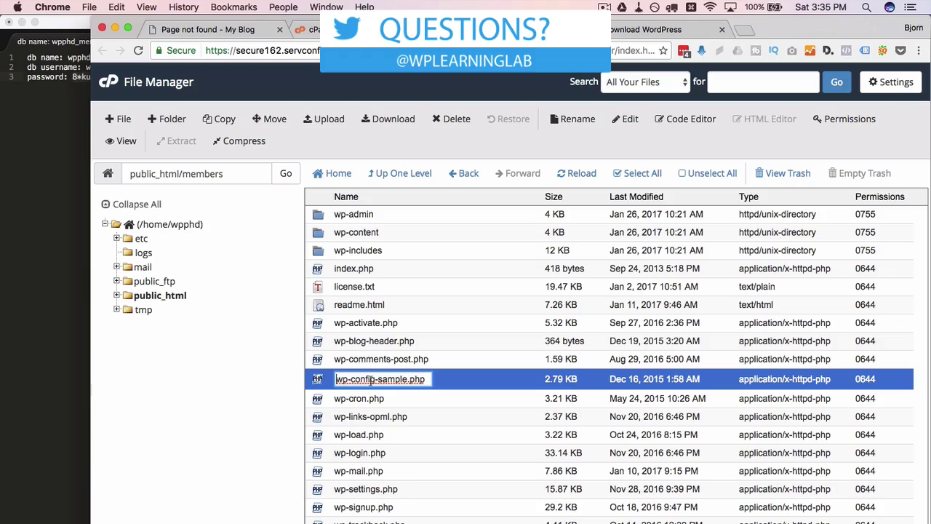
{"action": "double_click", "coordinate": [393, 378]}
{"action": "key", "text": "BackSpace"}
{"action": "key", "text": "Return"}
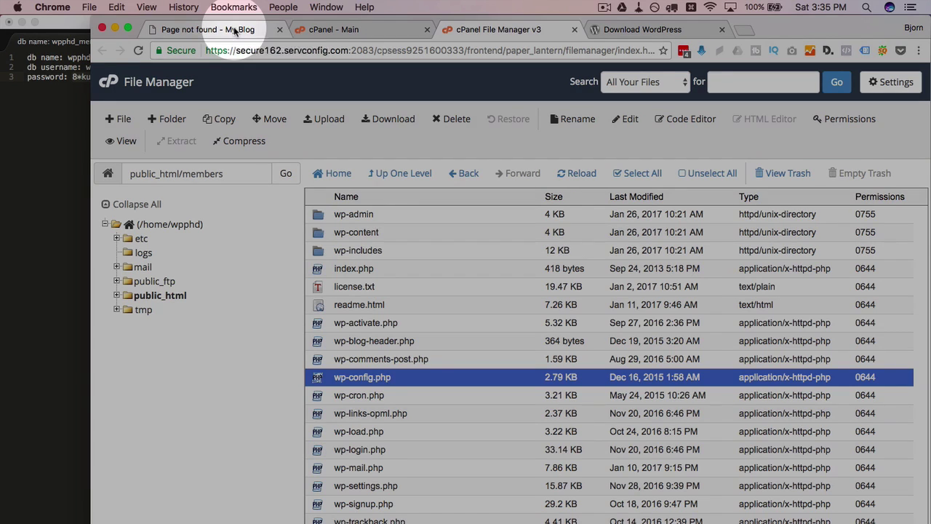
Load wp-phd.com/members/ in the blog tab, dropping 'wordpress' from the address
{"action": "left_click", "coordinate": [234, 31]}
{"action": "double_click", "coordinate": [285, 49]}
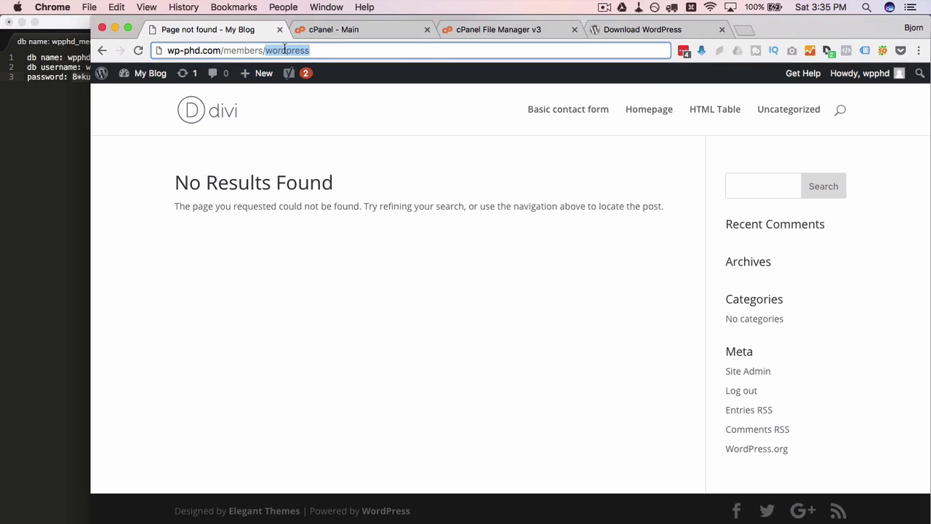
{"action": "key", "text": "BackSpace"}
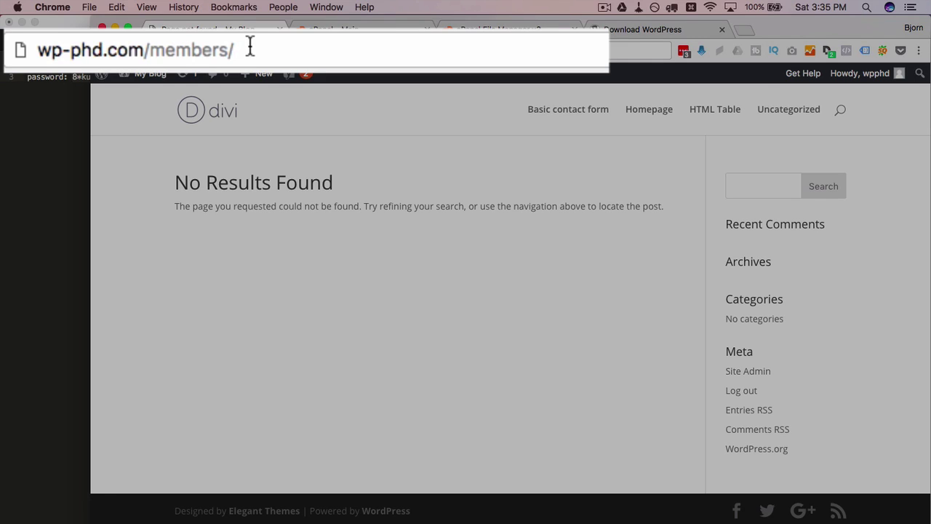
{"action": "left_click", "coordinate": [273, 49]}
{"action": "key", "text": "Return"}
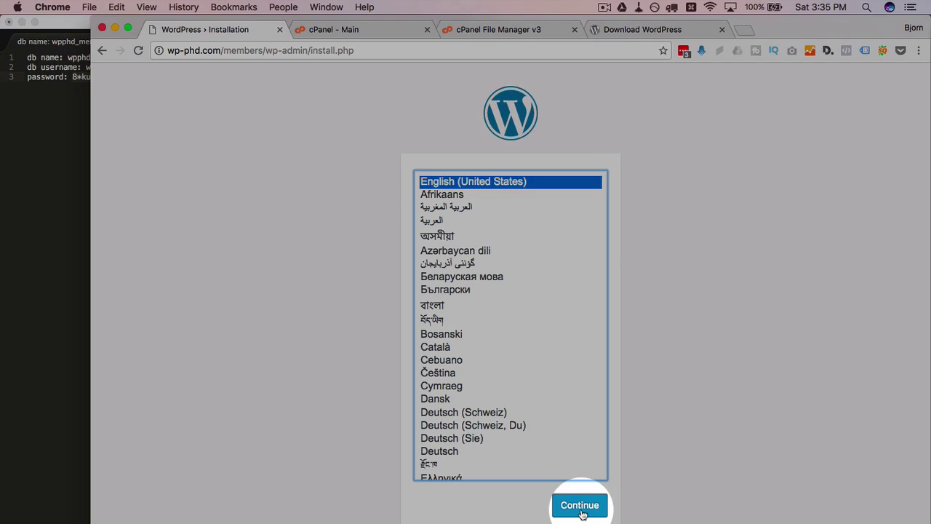
Continue in English (United States) and enter the site title Members and the admin e-mail address
{"action": "left_click", "coordinate": [580, 505]}
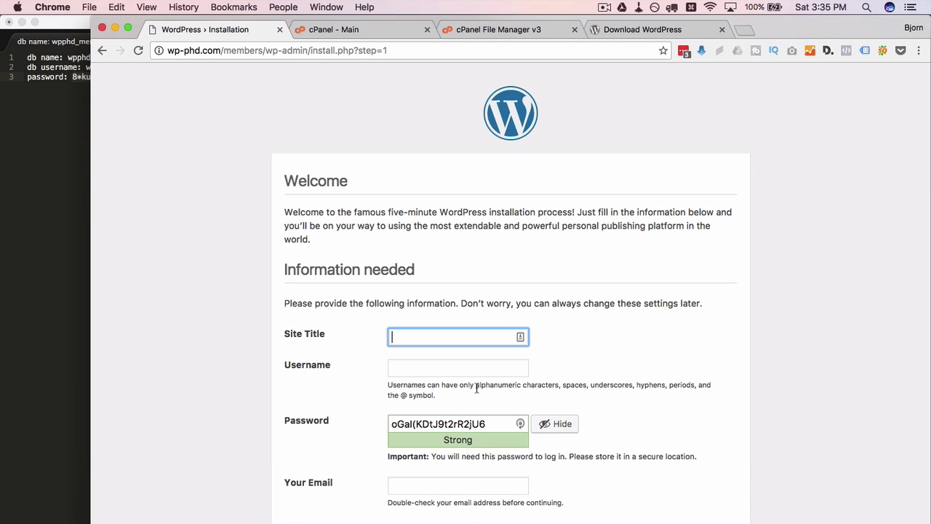
{"action": "type", "text": "Members"}
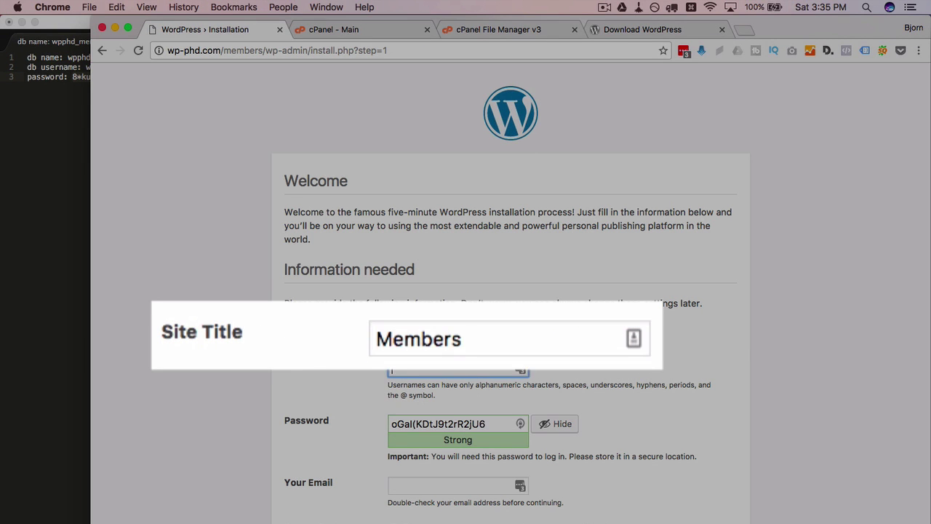
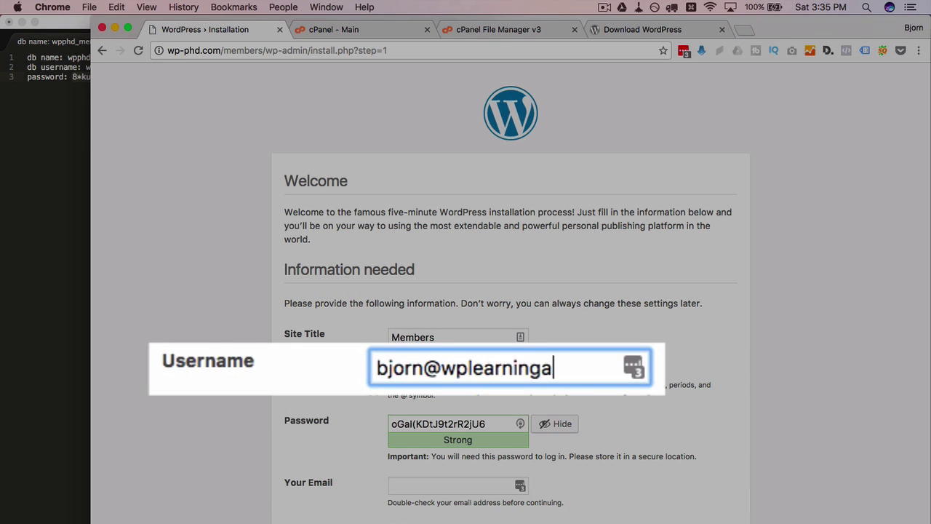
{"action": "key", "text": "Tab"}
{"action": "scroll", "coordinate": [470, 228], "scroll_direction": "down", "scroll_amount": 2}
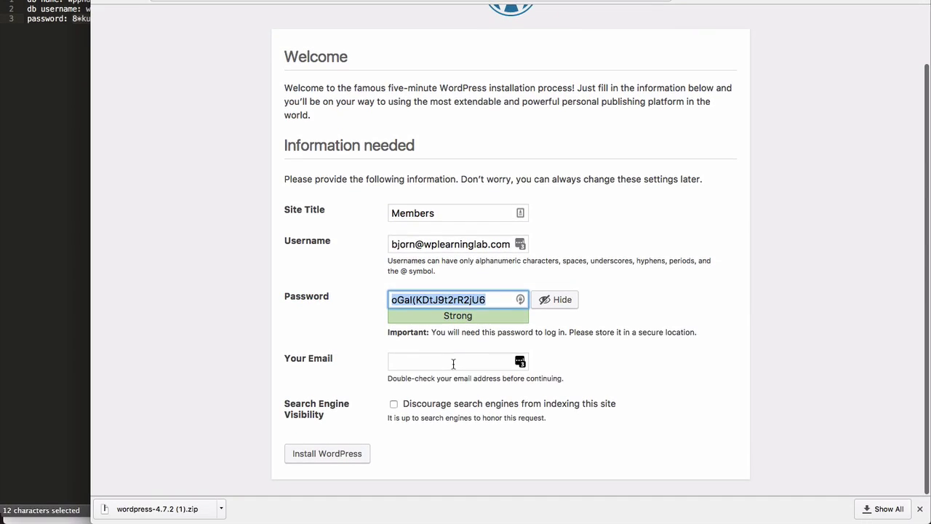
{"action": "left_click", "coordinate": [453, 361]}
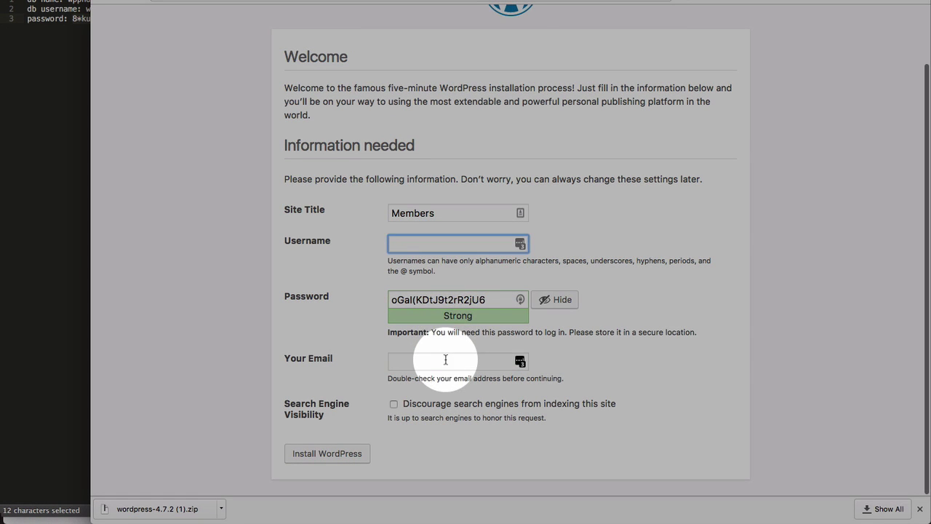
{"action": "left_click", "coordinate": [446, 360]}
{"action": "key", "text": "ctrl+v"}
Enter the admin username and check the generated password and e-mail fields
{"action": "left_click", "coordinate": [457, 245]}
{"action": "type", "text": "Bjorn"}
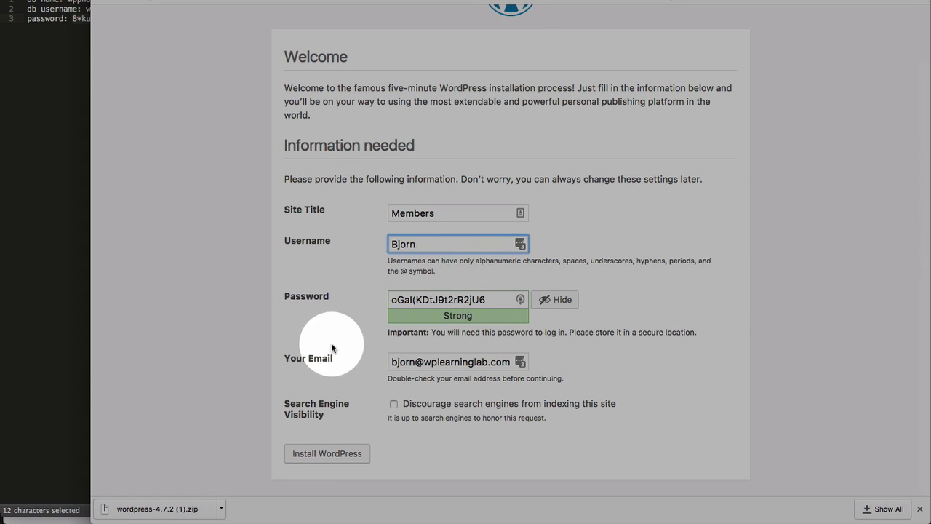
{"action": "left_click", "coordinate": [485, 298]}
{"action": "key", "text": "super+a"}
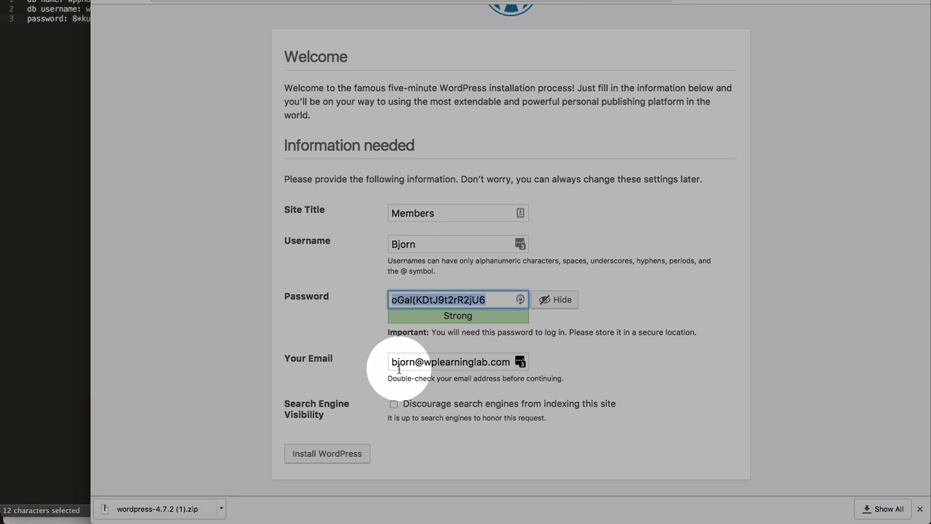
{"action": "left_click", "coordinate": [399, 366]}
{"action": "key", "text": "super+a"}
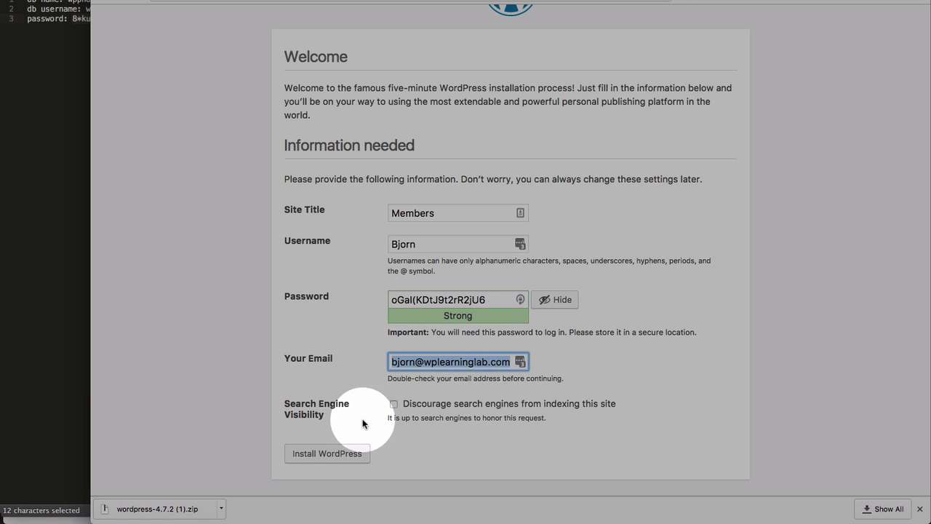
{"action": "left_click", "coordinate": [364, 424]}
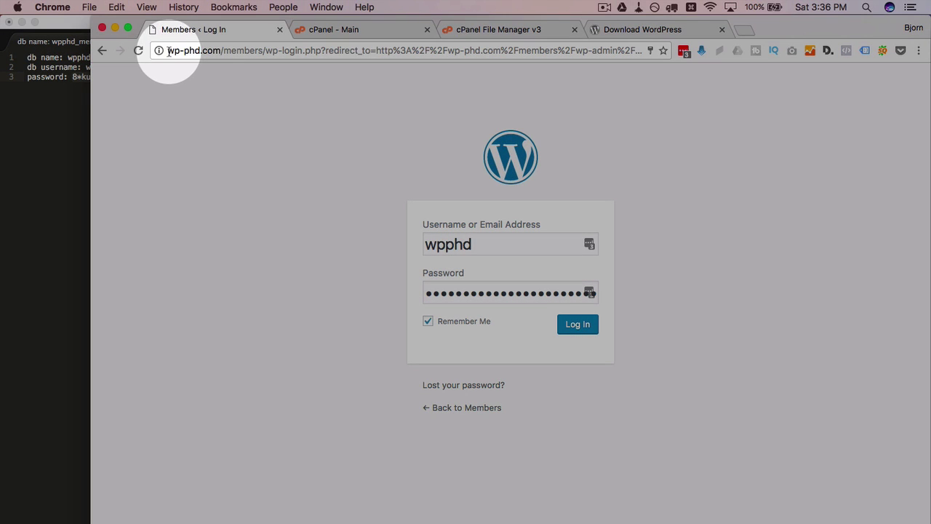
Trim the login address down to wp-phd.com and load the main site
{"action": "left_click_drag", "start_coordinate": [166, 51], "coordinate": [311, 43]}
{"action": "double_click", "coordinate": [232, 49]}
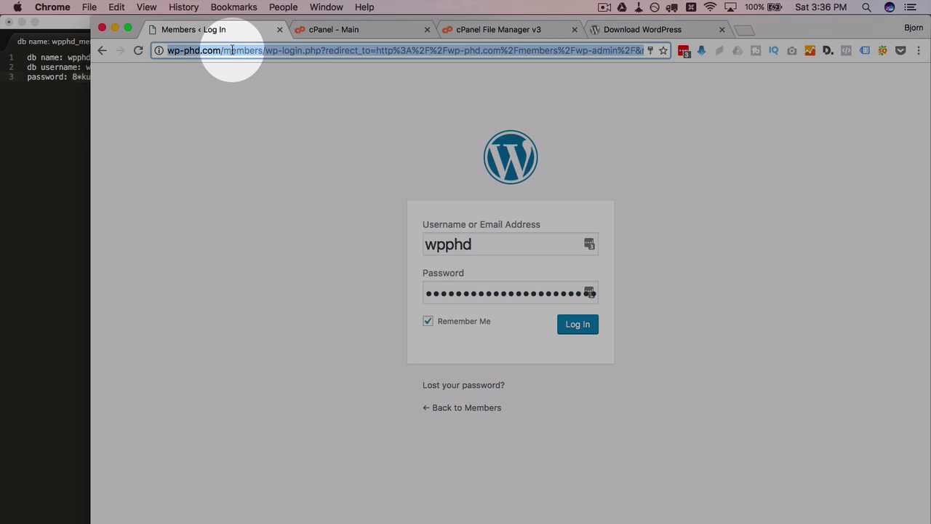
{"action": "left_click_drag", "start_coordinate": [233, 51], "coordinate": [684, 52]}
{"action": "key", "text": "BackSpace"}
{"action": "key", "text": "Return"}
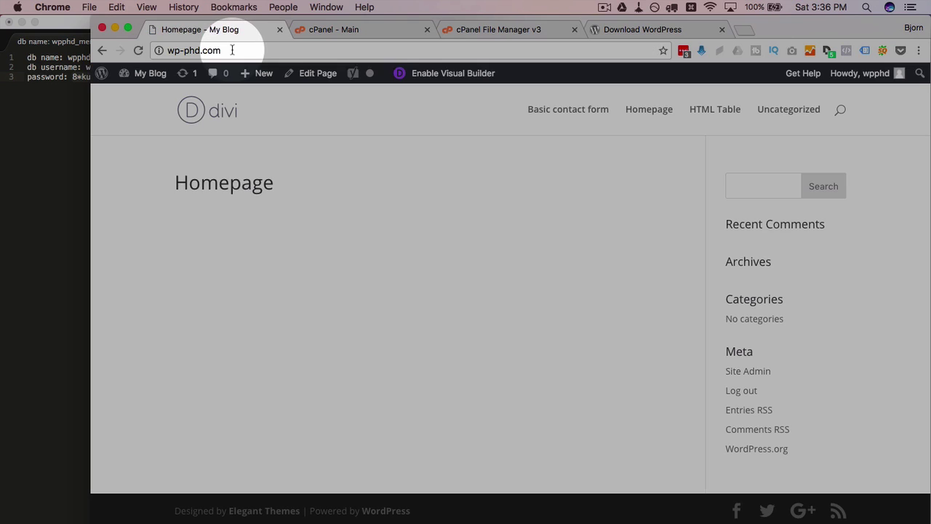
Load wp-phd.com/members and scroll through the new site's front page
{"action": "left_click", "coordinate": [232, 50]}
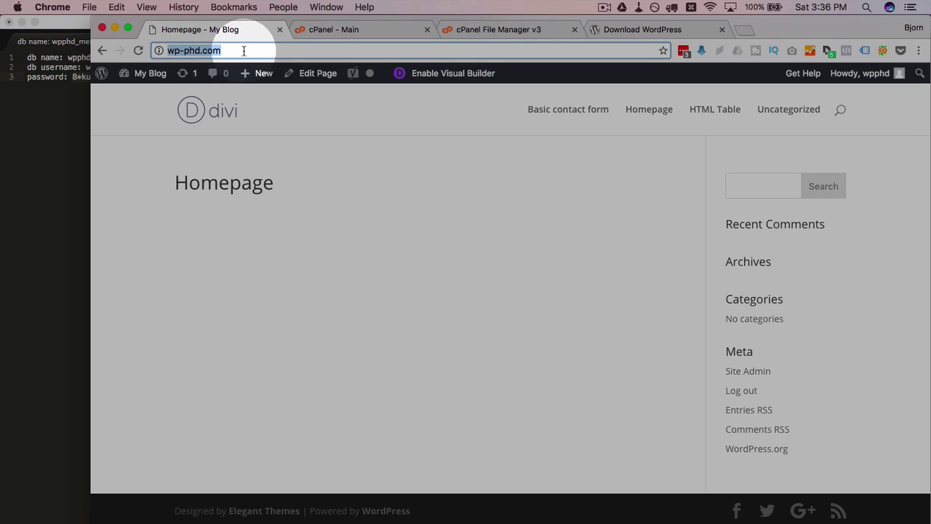
{"action": "left_click", "coordinate": [243, 51]}
{"action": "type", "text": "/members"}
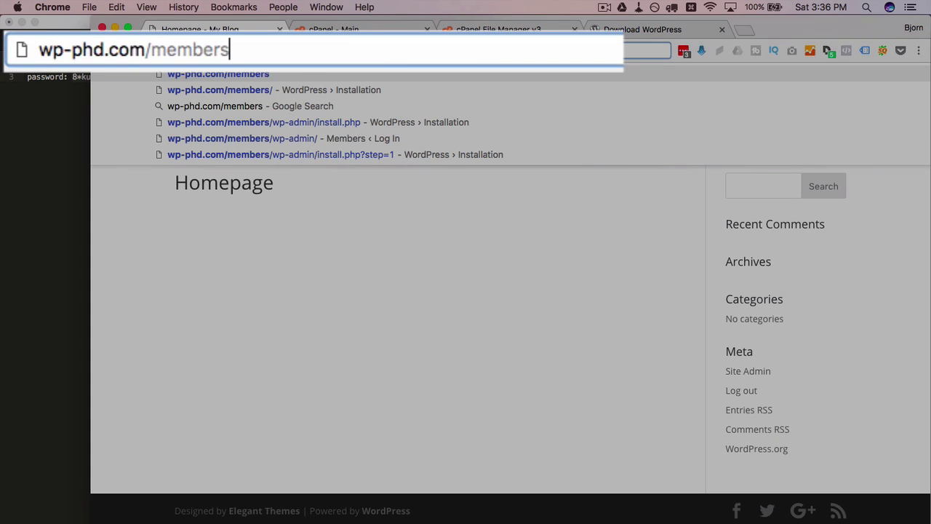
{"action": "key", "text": "Return"}
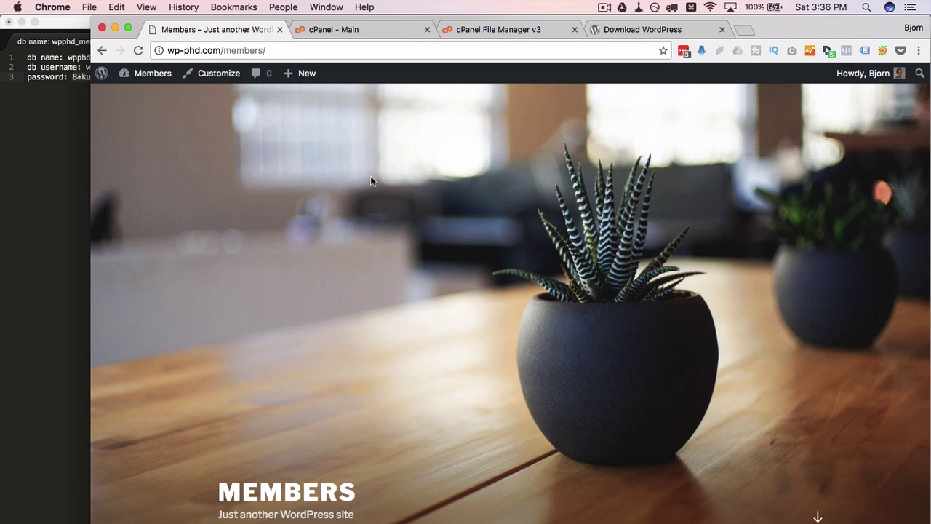
{"action": "scroll", "coordinate": [331, 244], "scroll_direction": "down", "scroll_amount": 10}
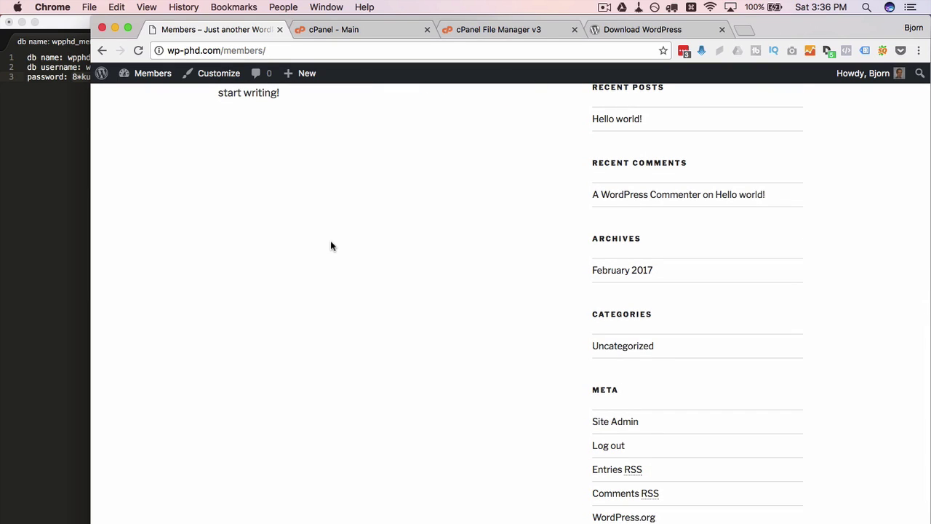
{"action": "scroll", "coordinate": [331, 246], "scroll_direction": "down", "scroll_amount": 3}
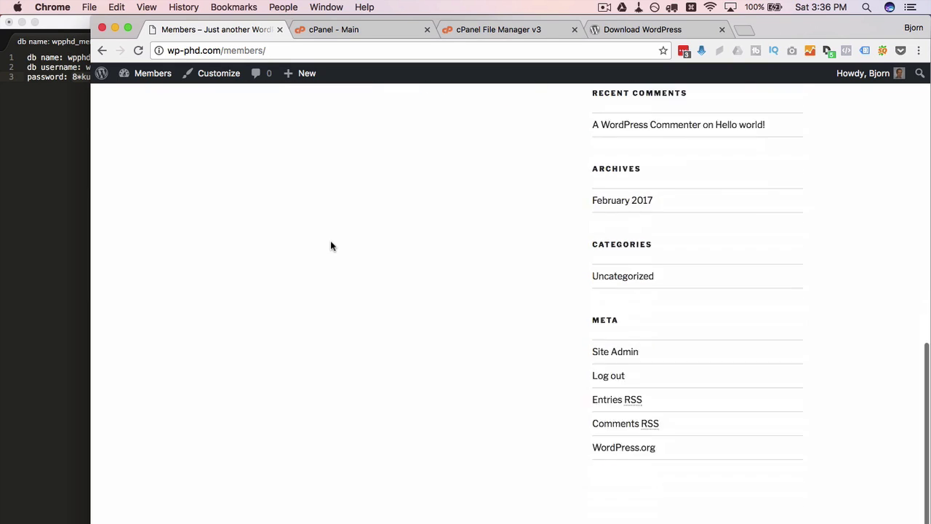
{"action": "scroll", "coordinate": [330, 246], "scroll_direction": "up", "scroll_amount": 15}
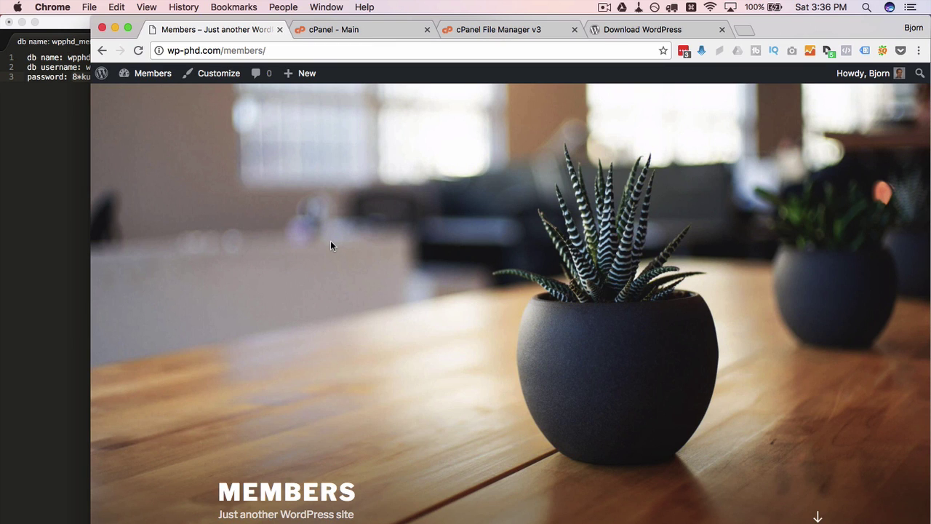